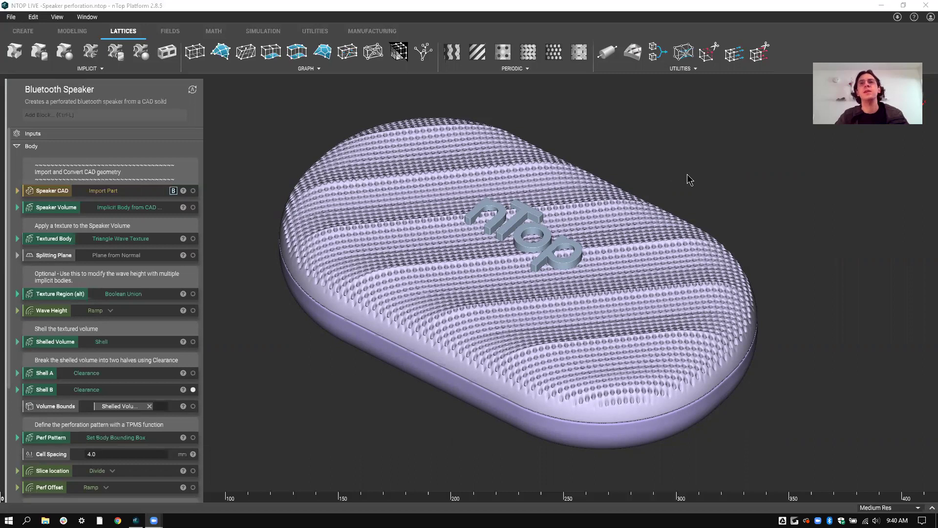
Step: Examine the finished perforated speaker model from several angles and look through the Bluetooth Speaker block list
left_click(687, 174)
right_click_drag(687, 174, 603, 268)
right_click_drag(633, 324, 553, 313)
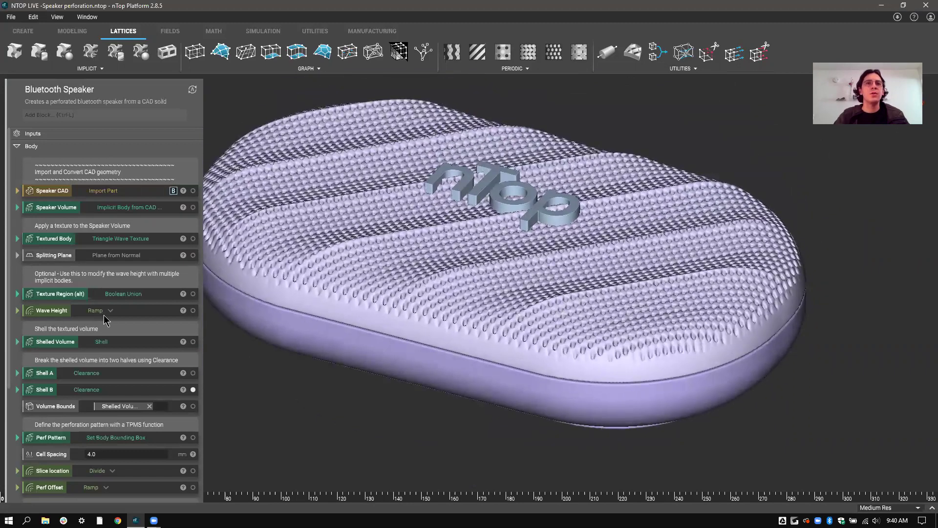
scroll(143, 181, "down", 3)
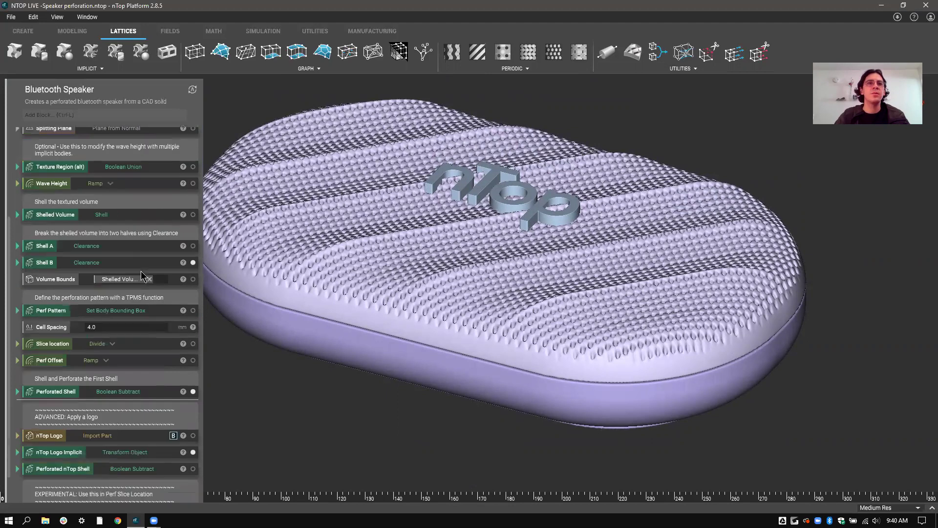
scroll(144, 183, "up", 3)
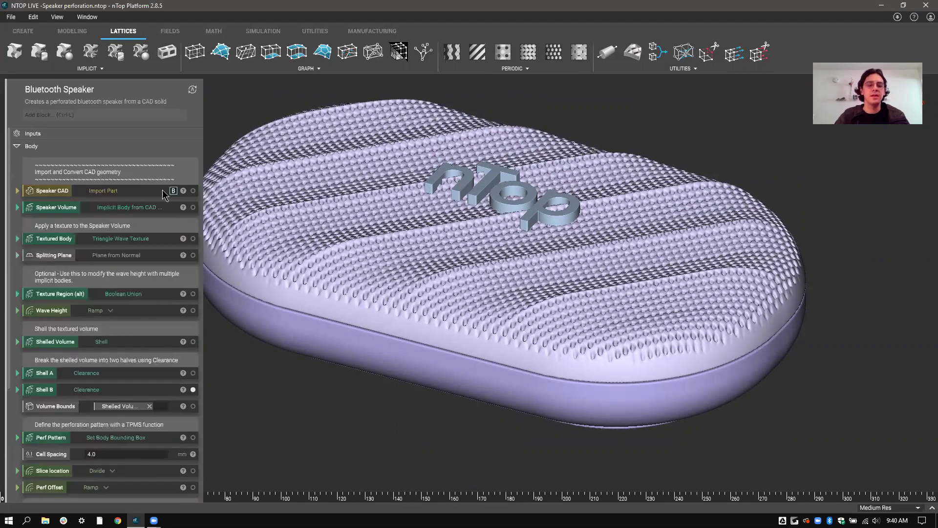
Step: Display the imported Speaker CAD part and inspect it from several sides
left_click(193, 191)
right_click_drag(487, 261, 409, 315)
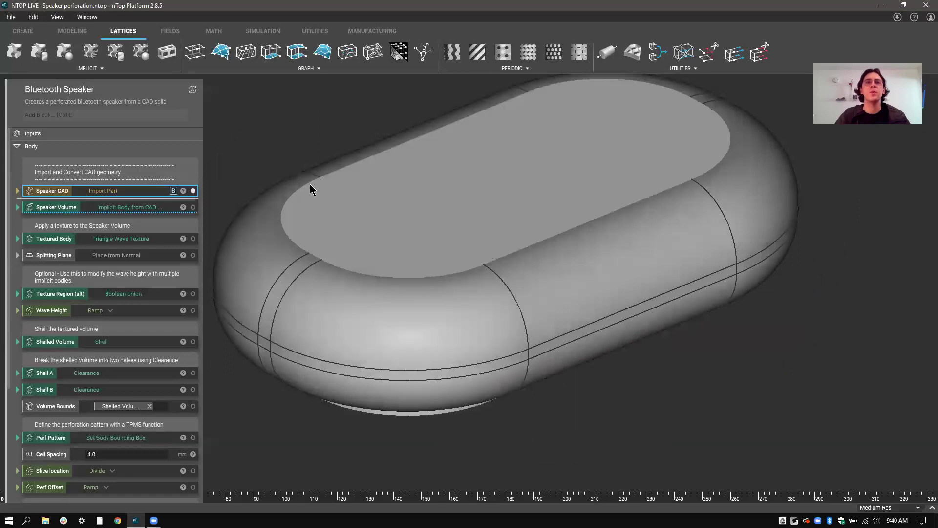
right_click_drag(302, 192, 531, 371)
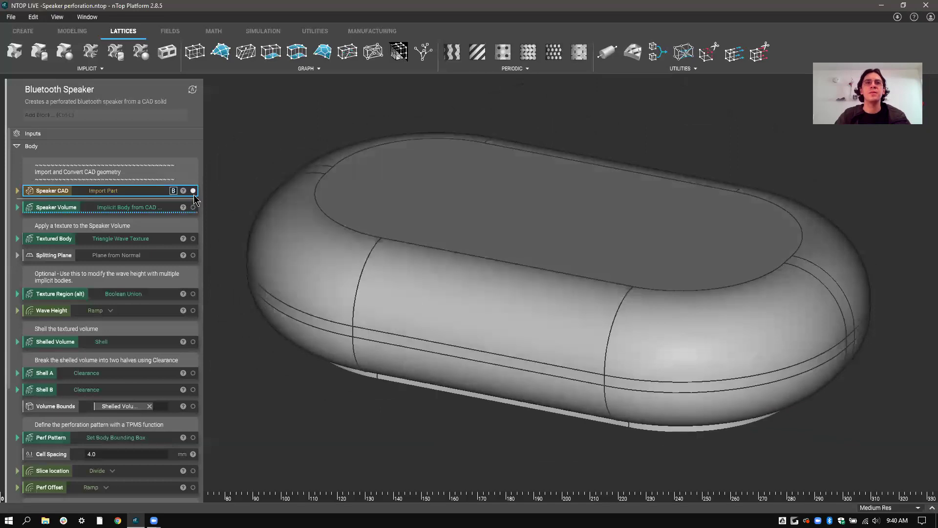
Step: Isolate the Speaker Volume implicit body and examine its interior with a tilted section cut, closing the section when done
left_click(160, 205)
key("i")
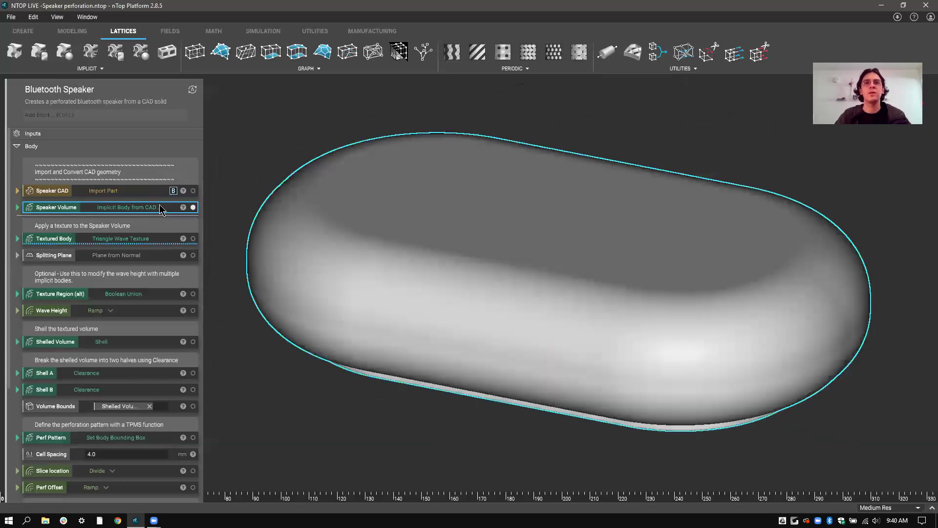
left_click(262, 146)
right_click_drag(412, 197, 497, 245)
left_click(493, 251)
key("x")
left_click_drag(550, 236, 523, 252)
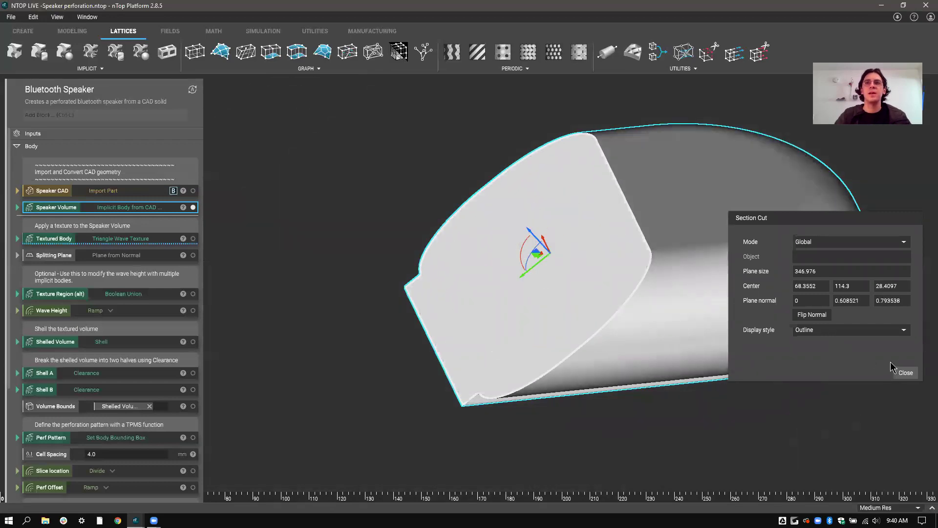
left_click(905, 372)
Step: Inspect the Speaker Volume's distance field in the Field viewer with the body hidden, closing the viewer when done
key("f")
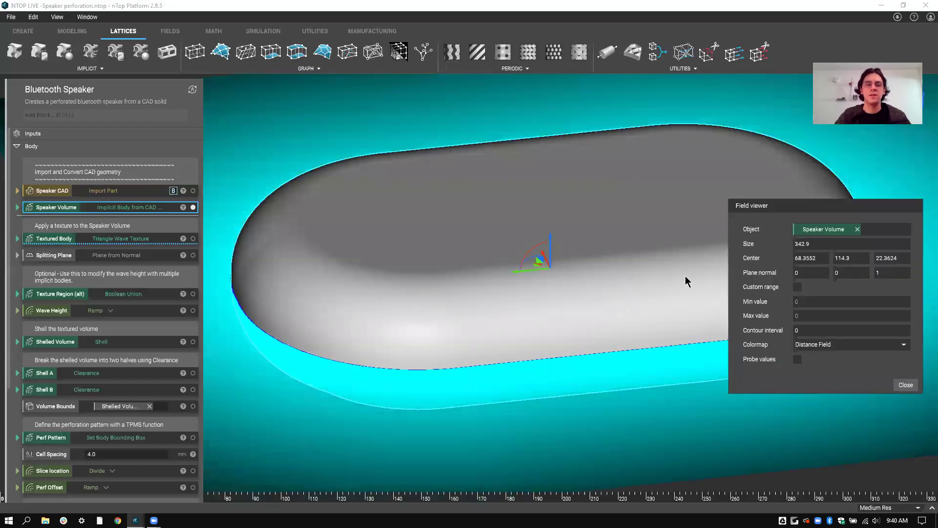
key("h")
right_click_drag(686, 277, 590, 263)
scroll(588, 259, "down", 3)
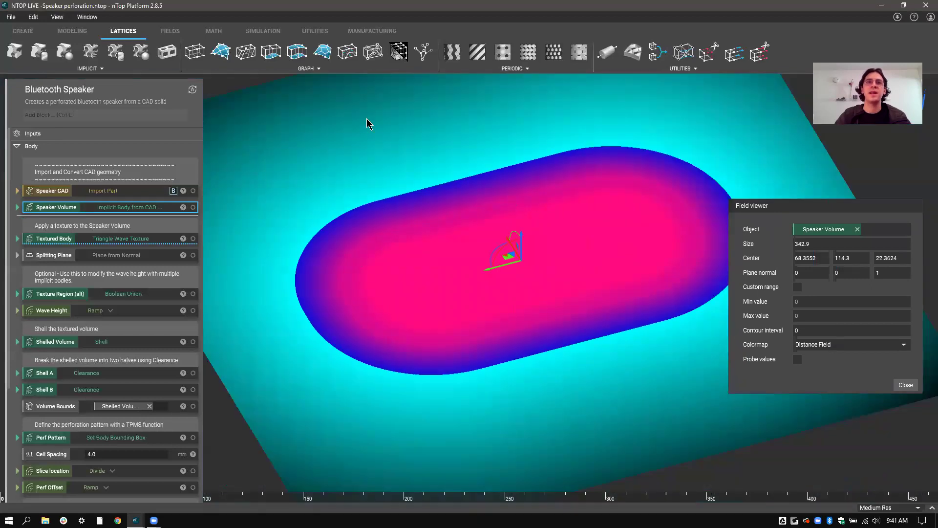
scroll(538, 311, "up", 2)
right_click_drag(530, 305, 528, 295)
middle_click_drag(528, 296, 520, 317)
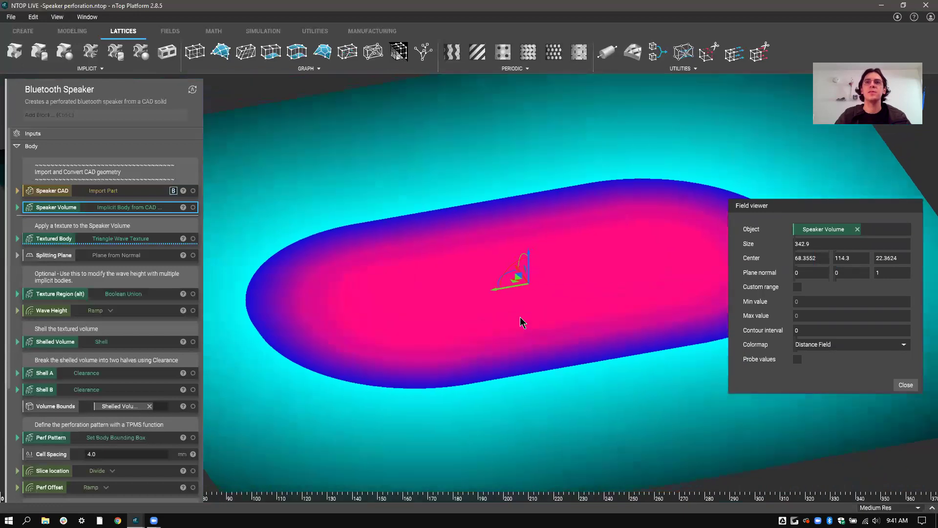
left_click(905, 385)
Step: Expand the Textured Body block's settings and display the textured body in place of the Speaker Volume
left_click(172, 238)
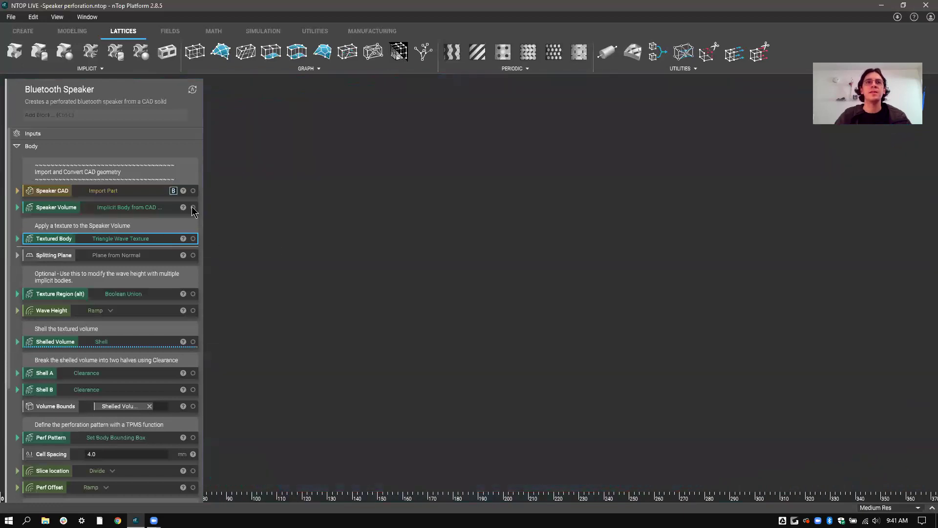
left_click(193, 207)
middle_click_drag(402, 286, 386, 284)
double_click(163, 237)
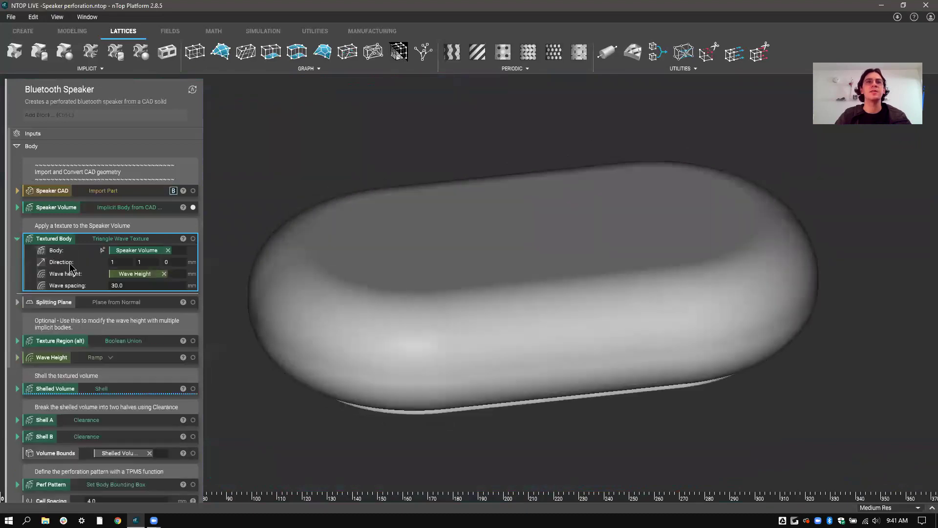
left_click(193, 208)
left_click(193, 239)
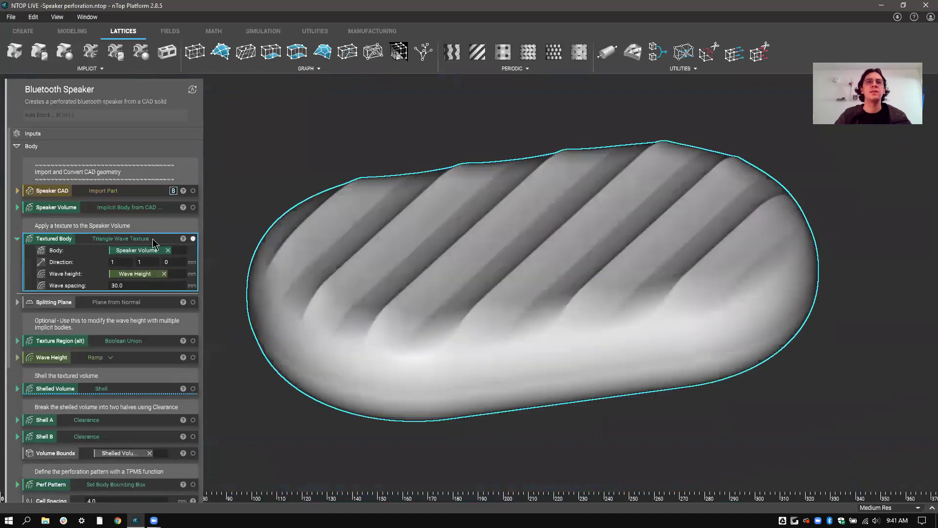
Step: Examine the Textured Body's triangle wave texture from several angles and in a section cut, closing the section when done
right_click_drag(371, 288, 261, 253)
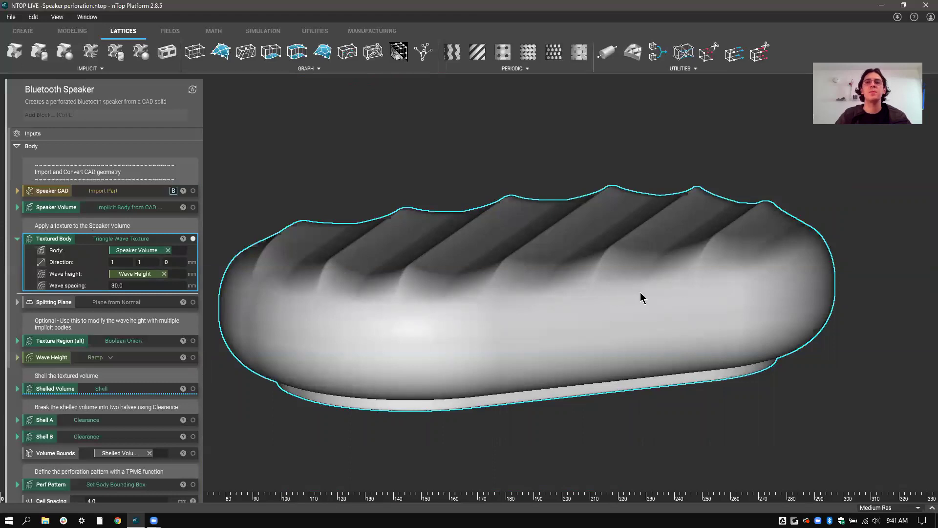
right_click_drag(626, 276, 613, 328)
right_click_drag(552, 290, 494, 258)
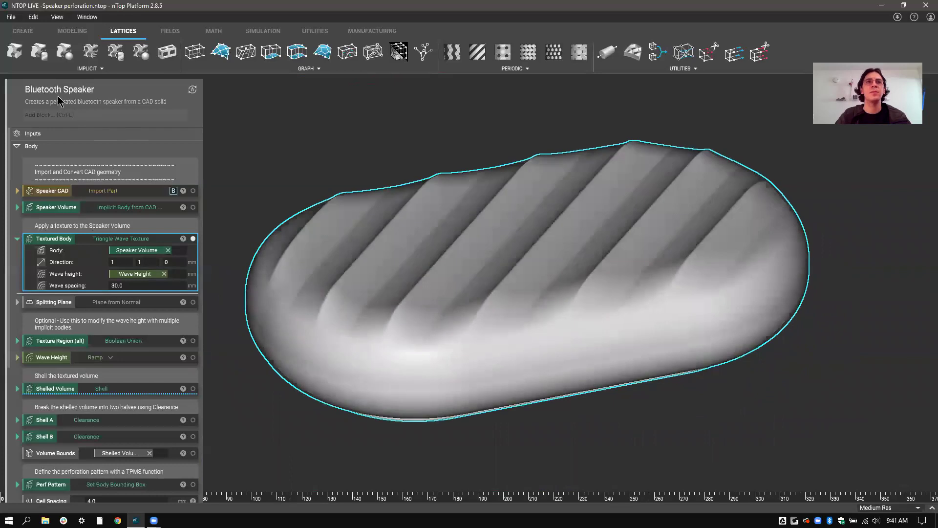
right_click_drag(421, 358, 350, 307)
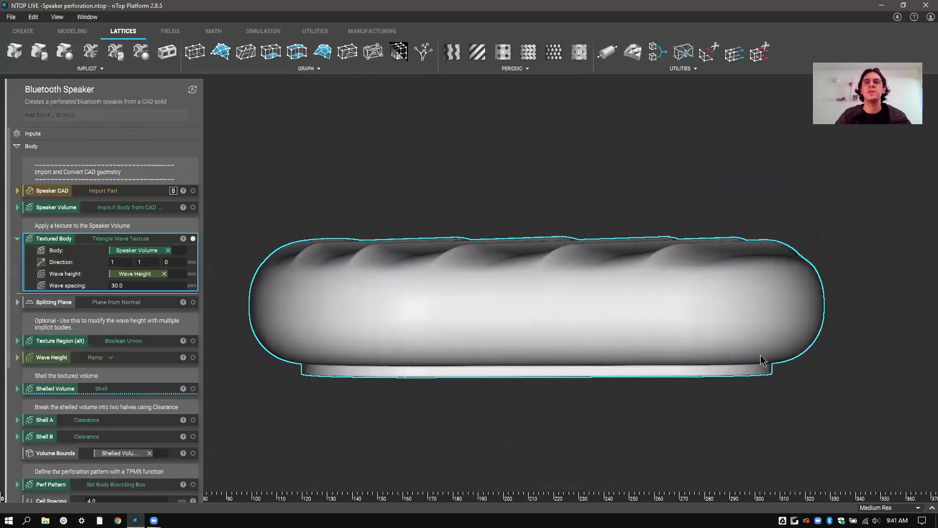
right_click_drag(423, 320, 311, 250)
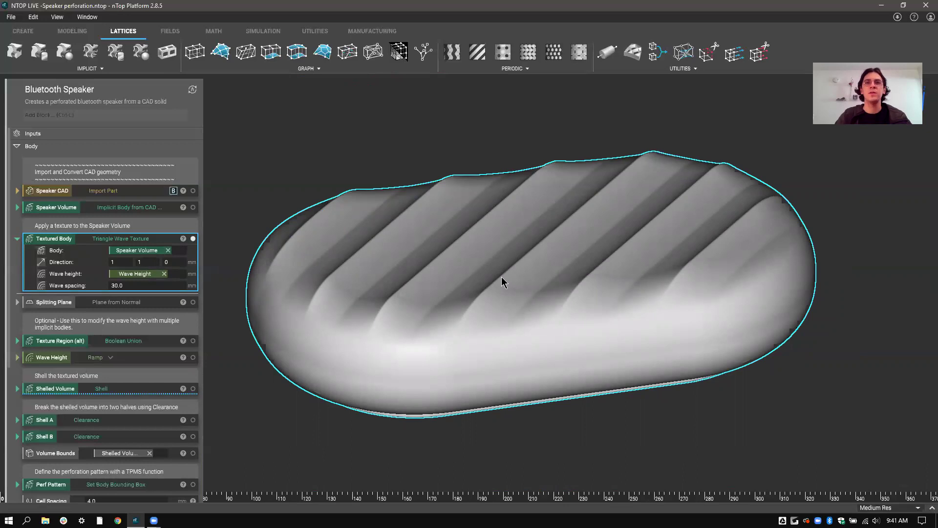
key("x")
left_click_drag(516, 264, 533, 272)
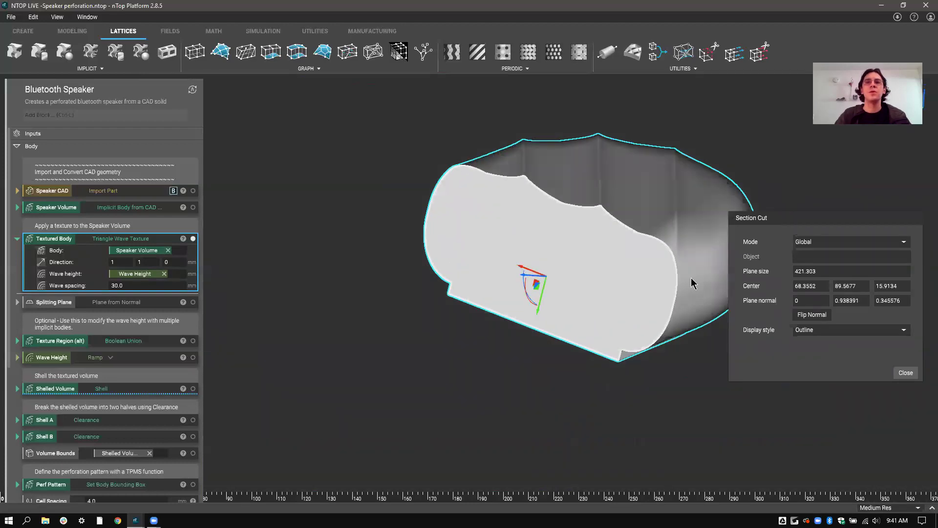
left_click(905, 372)
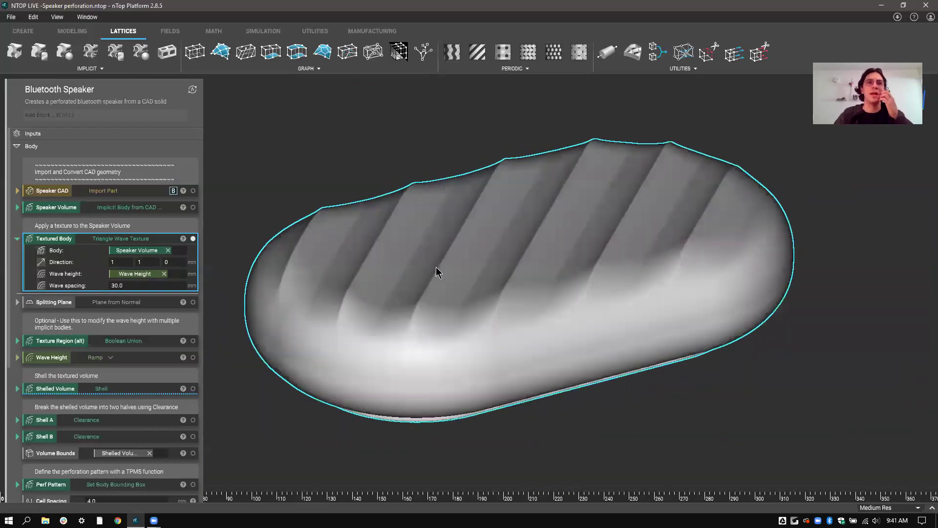
Step: Review the Textured Body's body and wave height inputs and expand the Wave Height ramp's settings
left_click(148, 250)
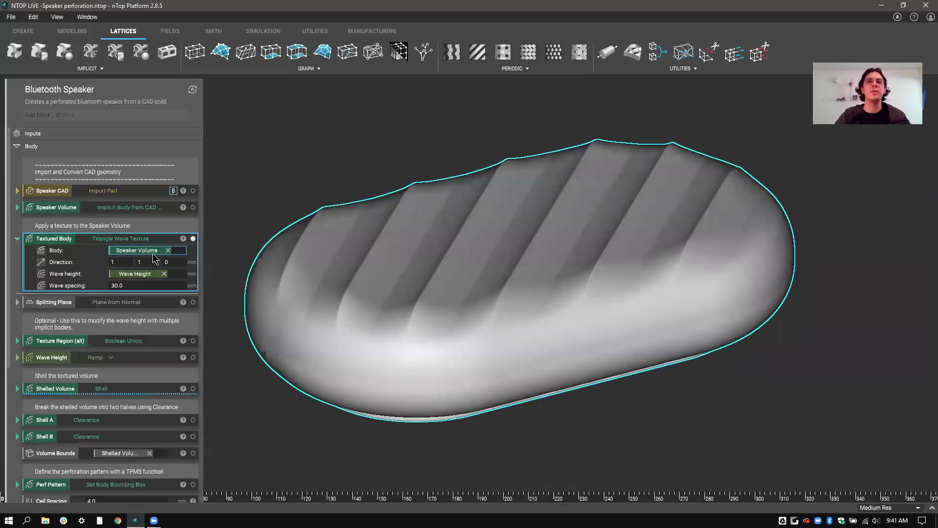
left_click(145, 277)
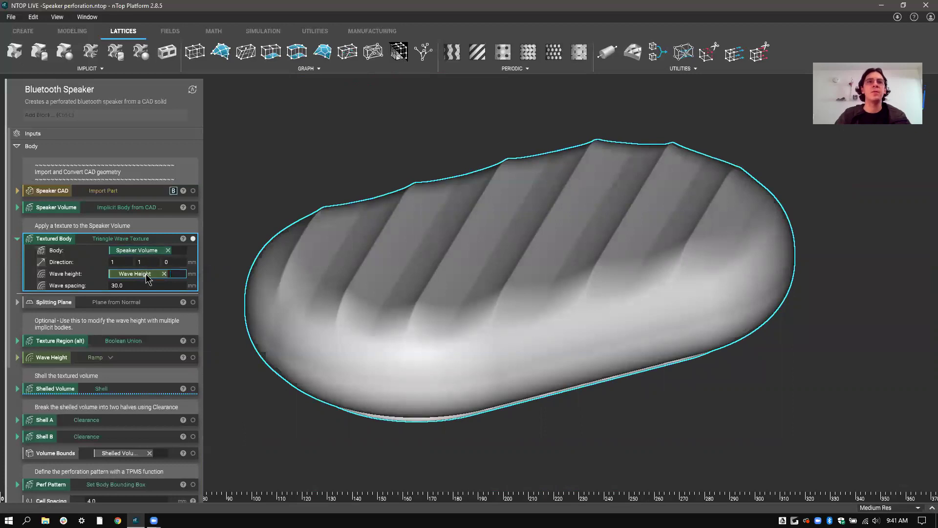
left_click(129, 360)
left_click(134, 359)
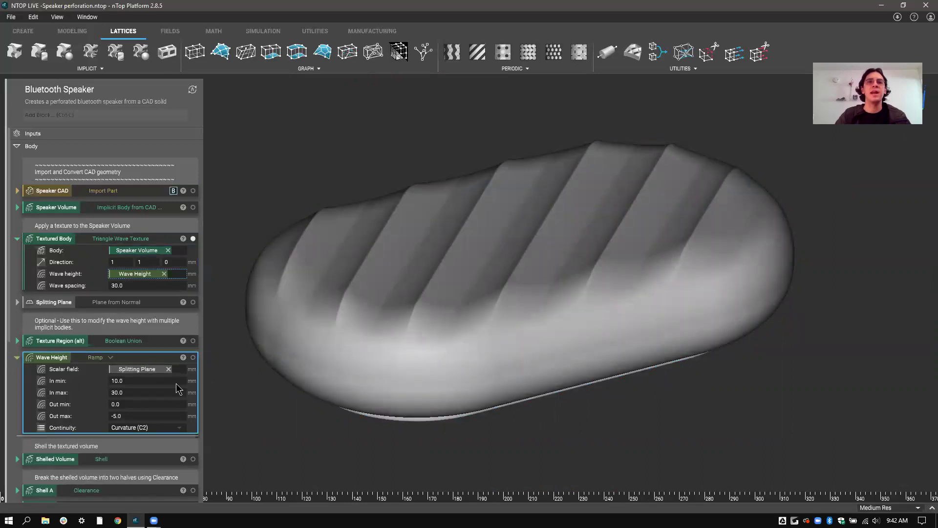
Step: Compare the Splitting Plane's position with the textured body, hiding the plane and collapsing the Wave Height ramp when done
left_click(193, 303)
right_click_drag(716, 274, 776, 277)
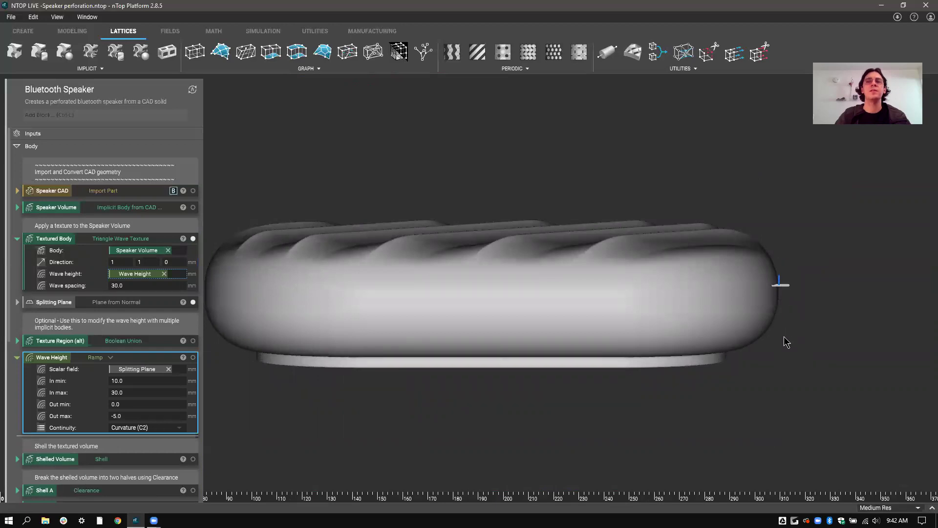
right_click_drag(616, 329, 575, 331)
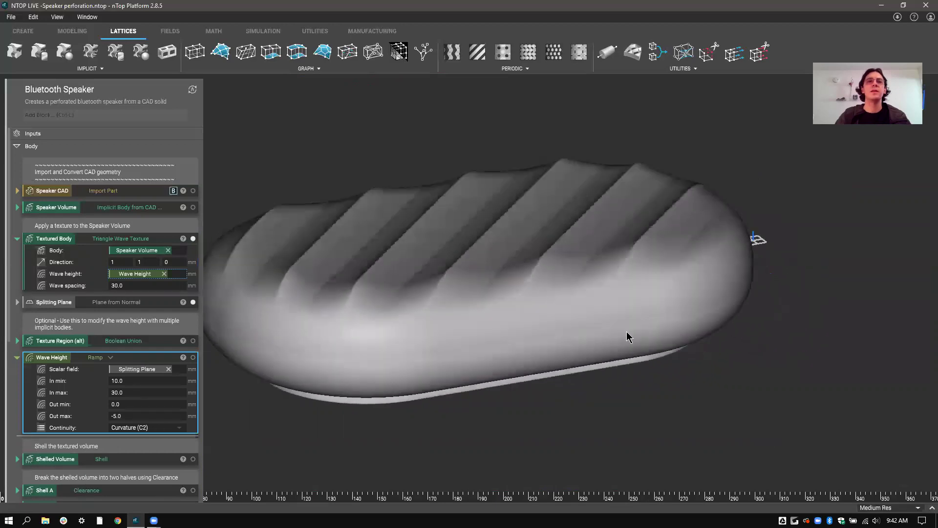
middle_click_drag(630, 332, 647, 336)
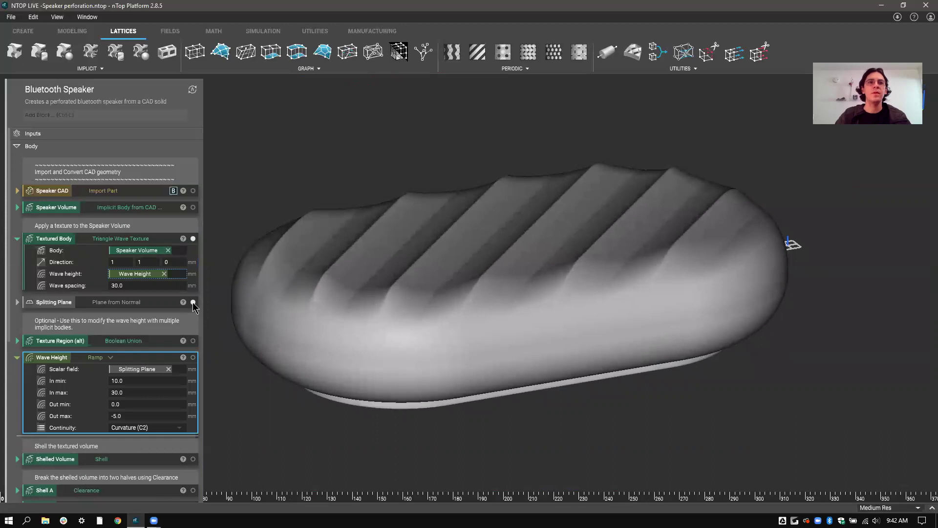
left_click(147, 358)
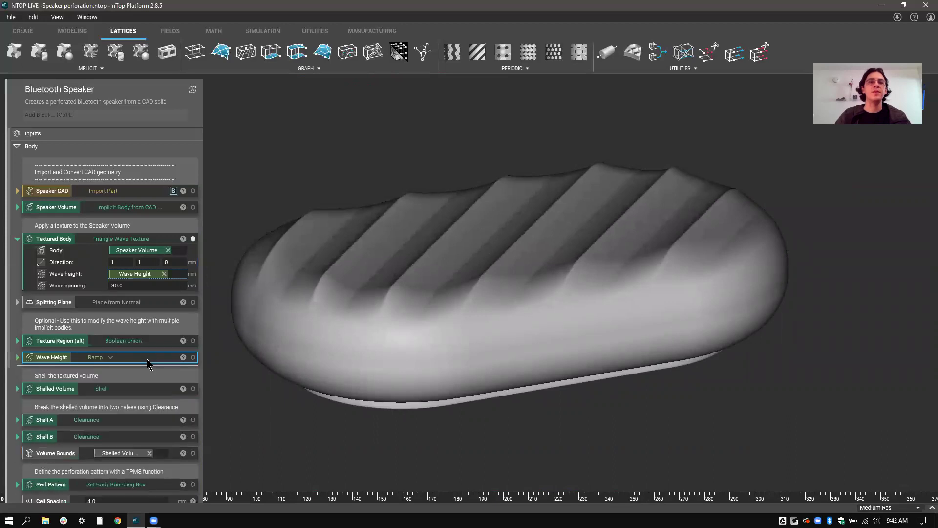
Step: Display the Shelled Volume in place of the Textured Body and inspect its exterior
scroll(149, 359, "down", 1)
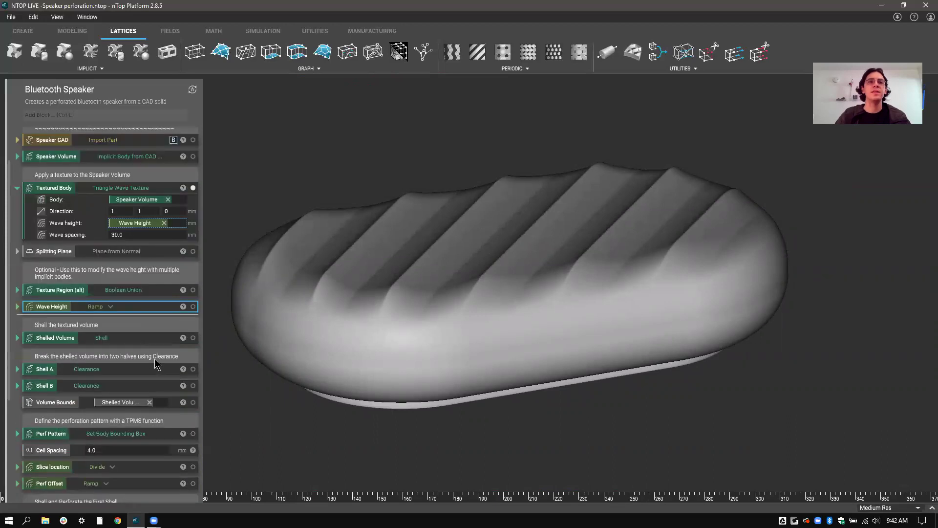
left_click(193, 337)
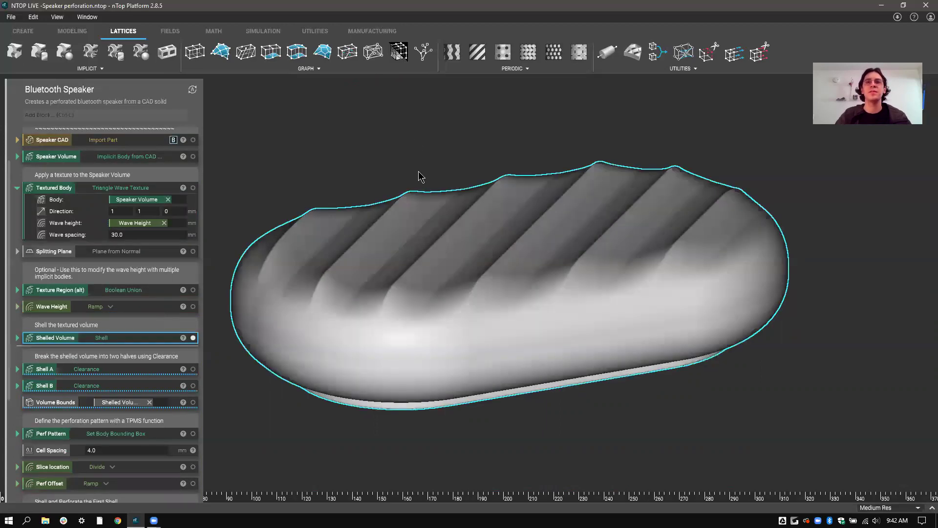
right_click_drag(417, 175, 418, 220)
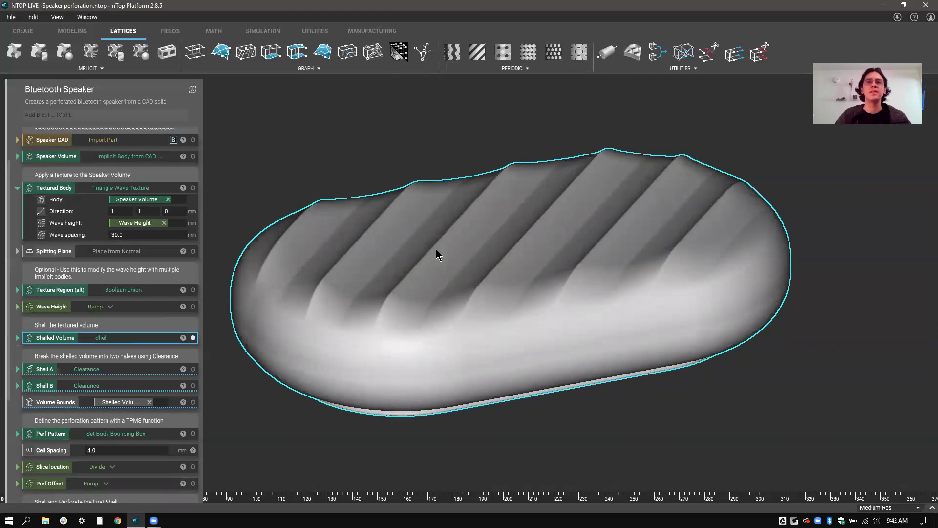
right_click_drag(409, 280, 411, 281)
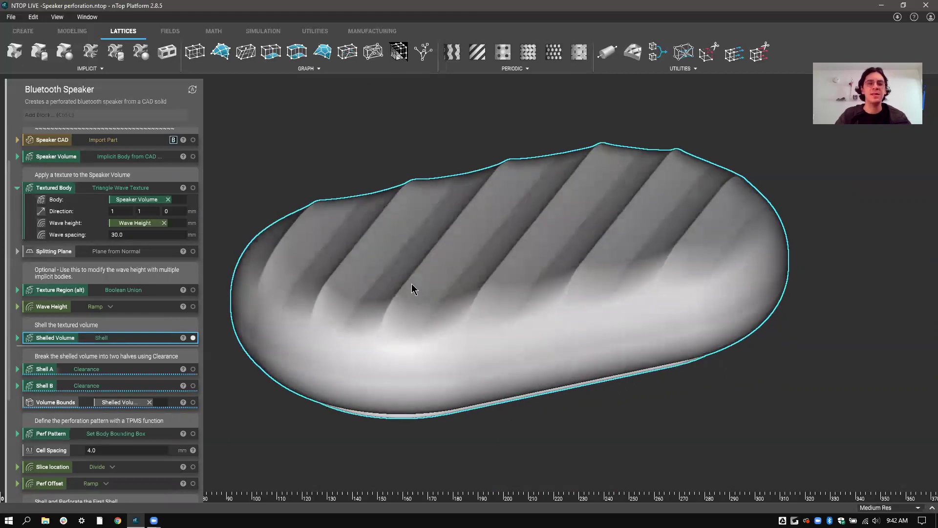
Step: Inspect the Shelled Volume's wall in a horizontal section cut with its Shell settings expanded, closing the section when done
key("x")
mouse_move(510, 244)
left_mouse_down()
mouse_move(501, 200)
mouse_move(503, 286)
mouse_move(481, 290)
mouse_move(509, 281)
mouse_move(501, 225)
left_mouse_up()
double_click(165, 338)
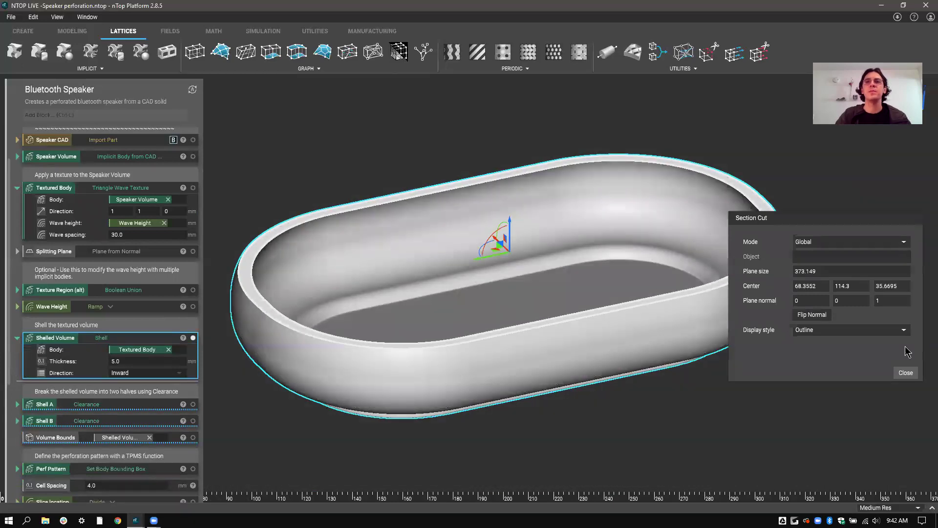
left_click(905, 372)
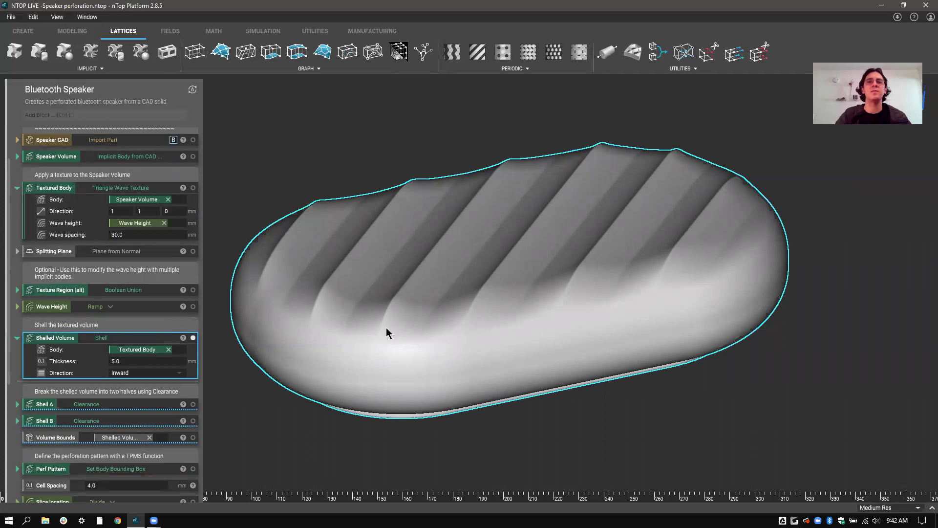
Step: Review the Shelled Volume from the side and from above, and collapse its Shell settings
right_click_drag(384, 337, 378, 327)
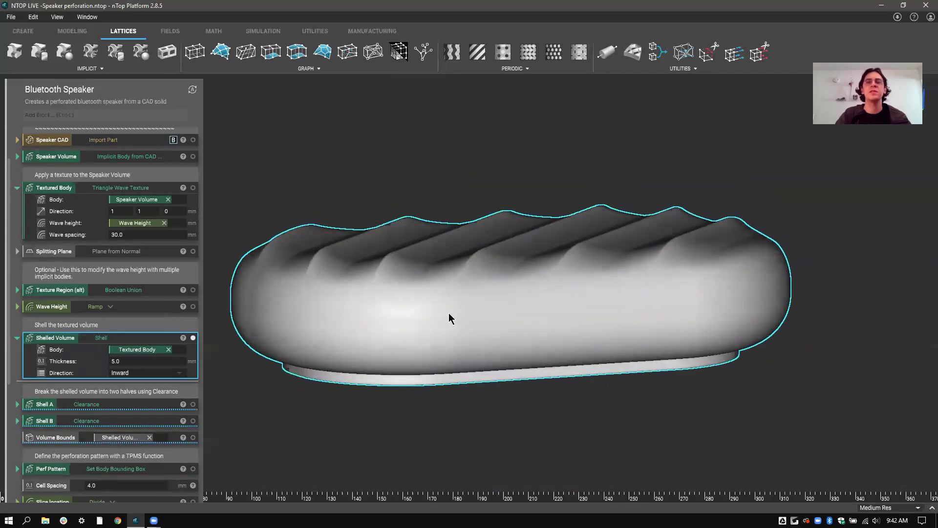
right_click_drag(433, 359, 431, 386)
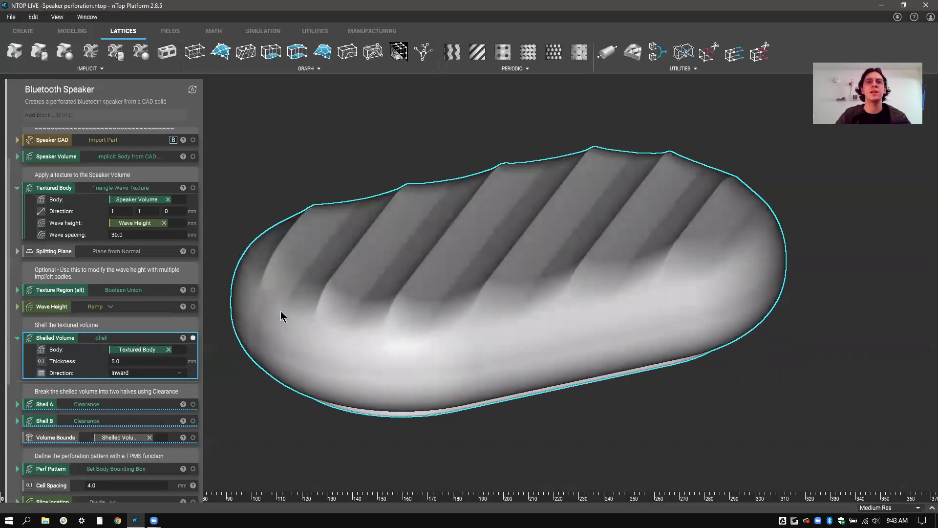
double_click(177, 357)
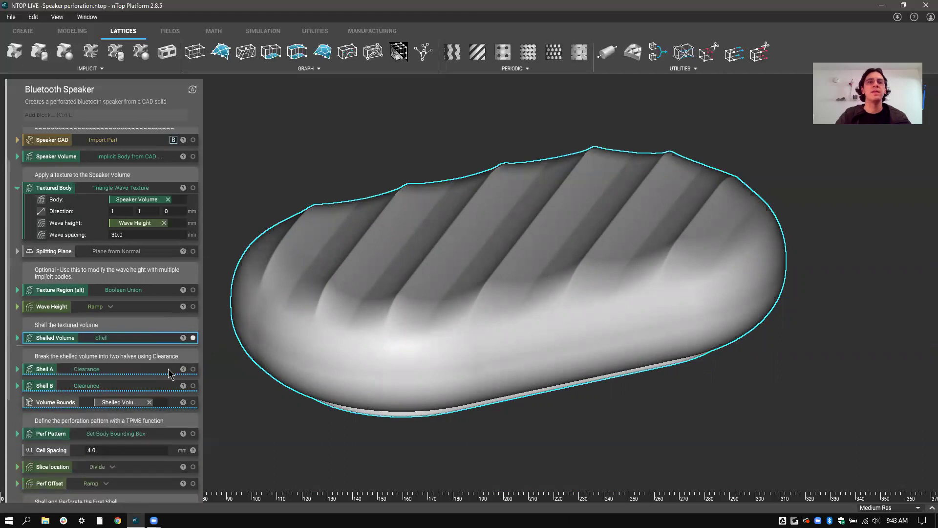
Step: Display Shell A in place of the Shelled Volume and expand its Clearance settings
left_click(170, 373)
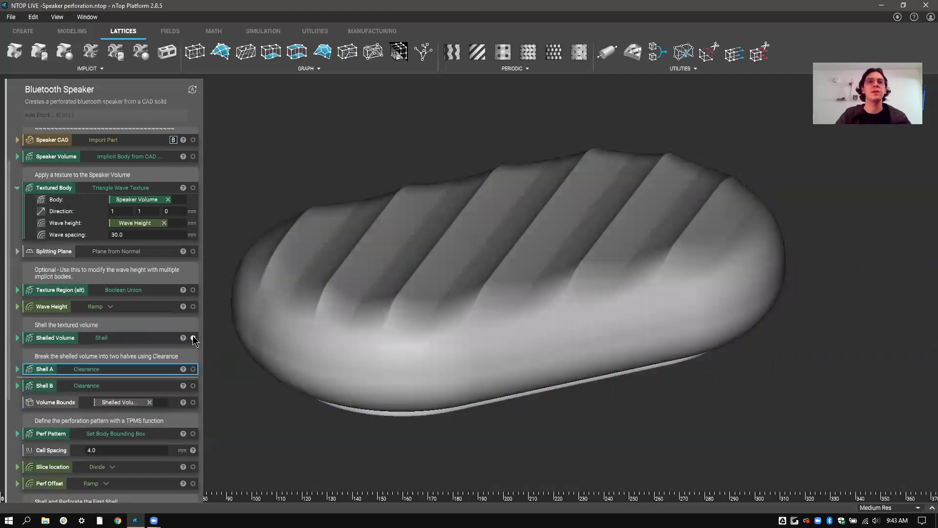
left_click(193, 339)
left_click(193, 369)
left_click(163, 371)
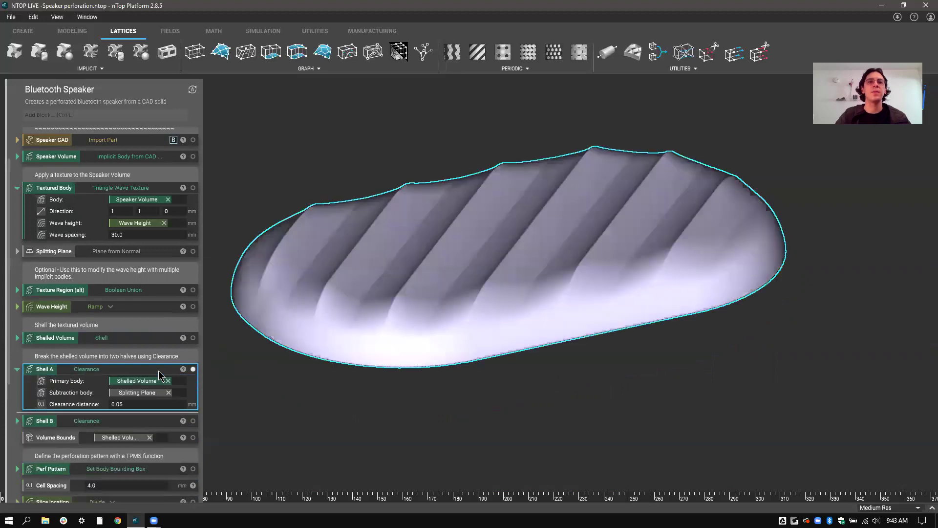
Step: Display the Splitting Plane with Shell A and review Shell A's subtraction body and clearance distance
left_click(193, 251)
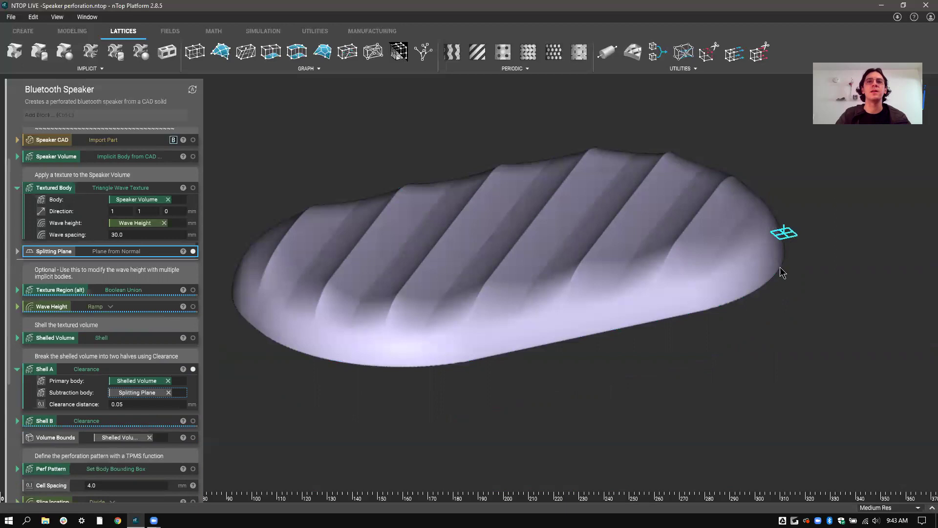
mouse_move(764, 282)
middle_mouse_down()
mouse_move(751, 271)
mouse_move(750, 286)
middle_mouse_up()
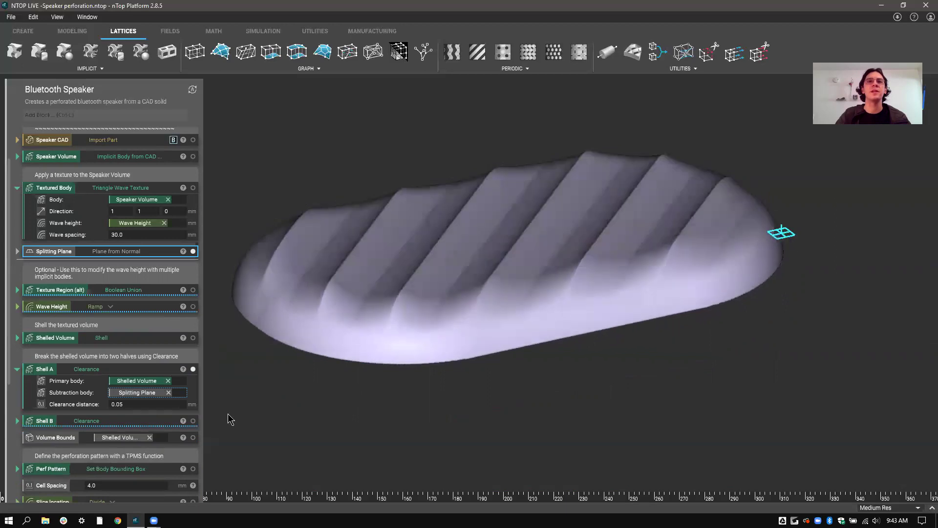
left_click(79, 395)
left_click(138, 404)
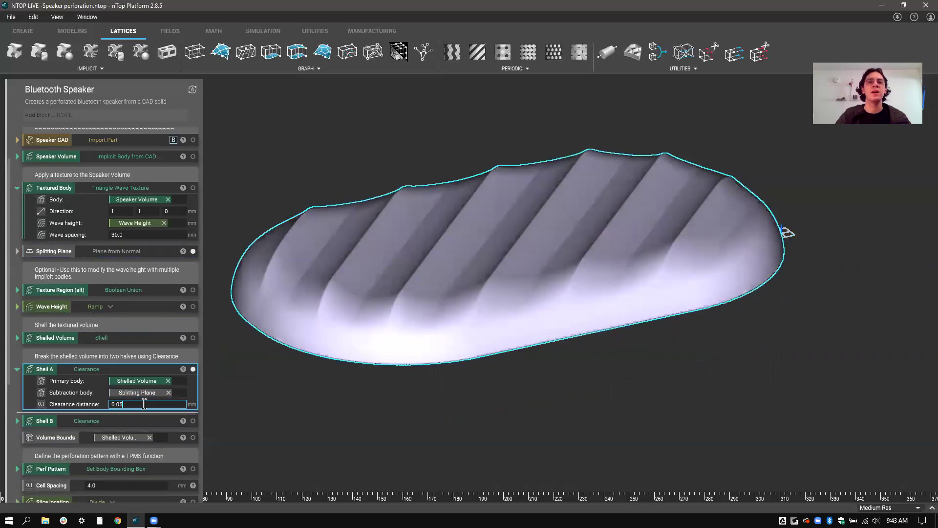
right_click_drag(713, 298, 565, 288)
right_click_drag(423, 284, 458, 342)
left_click(95, 372)
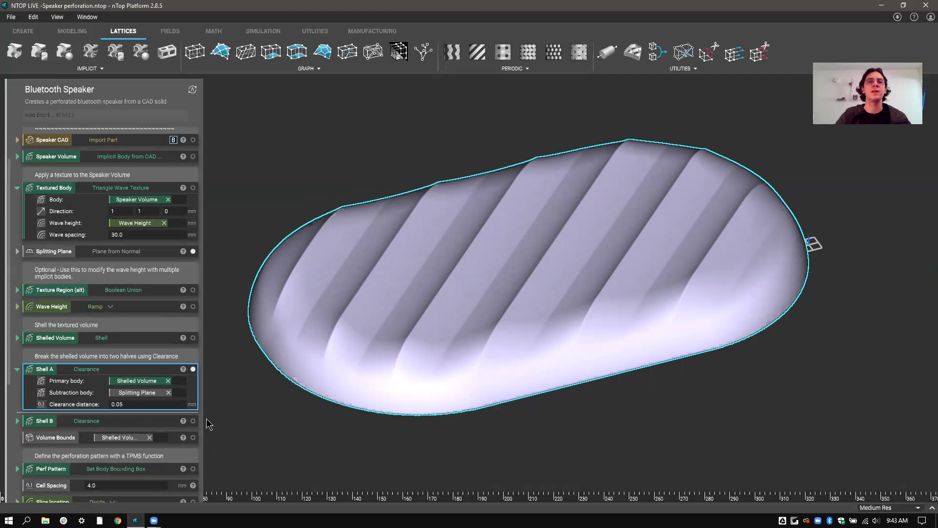
Step: Display Shell B alongside Shell A, collapse Shell A's settings and inspect the split between the two halves
left_click(193, 421)
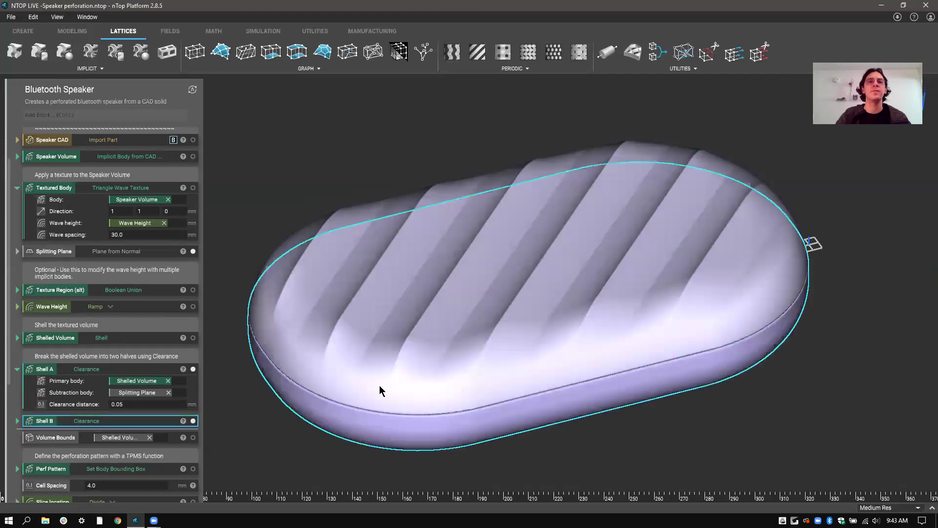
left_click(234, 422)
left_click(333, 408)
middle_click_drag(332, 408, 334, 397)
left_click(467, 338)
left_click(468, 338)
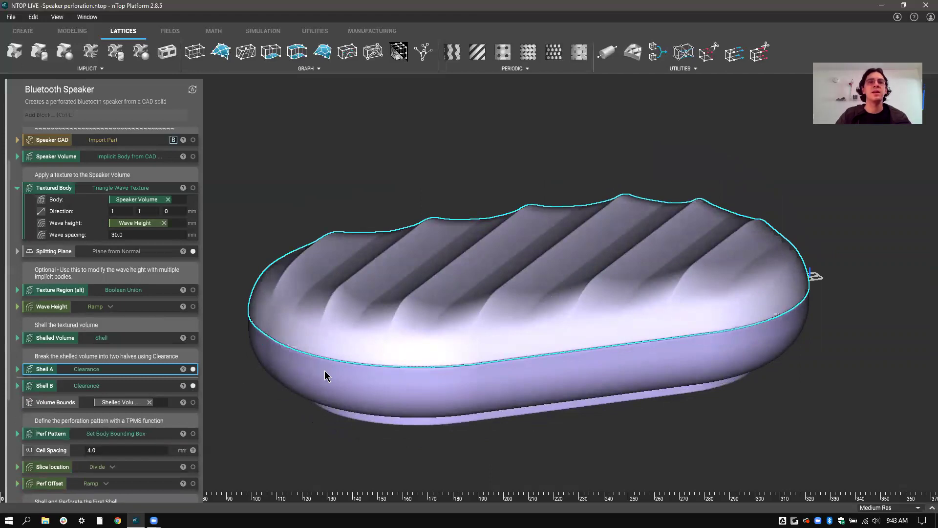
right_click_drag(418, 352, 409, 372)
middle_click_drag(391, 362, 384, 338)
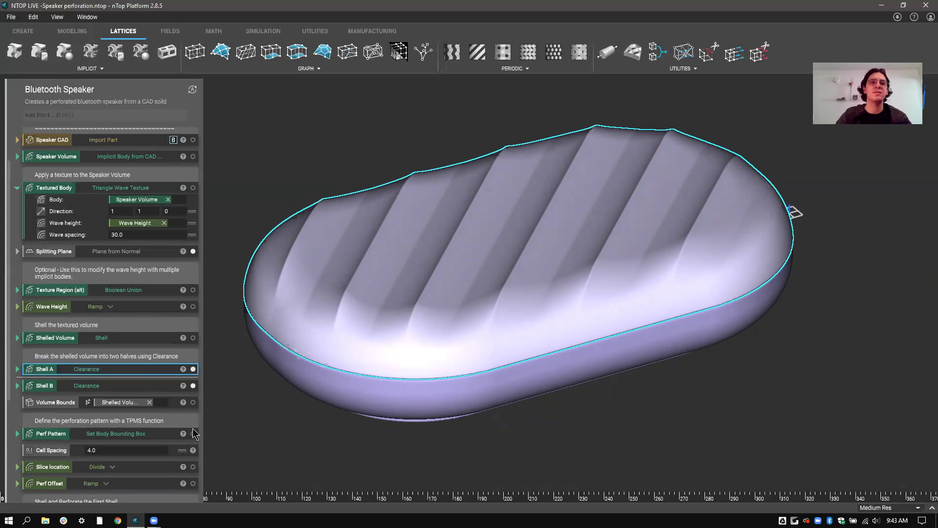
Step: Expand the Perf Pattern block and examine its nested Diamond Body, bounding box, Remap Field and Offset Body blocks
double_click(156, 433)
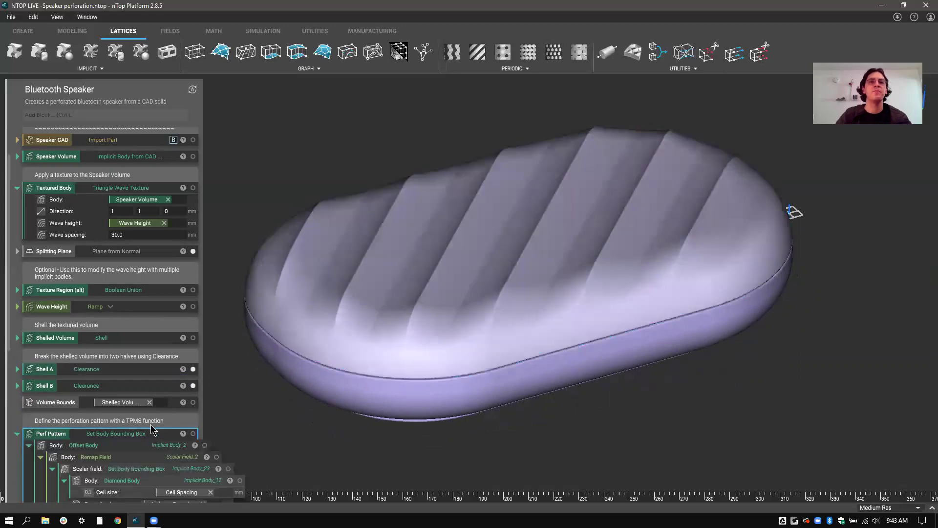
scroll(145, 416, "down", 1)
scroll(147, 419, "down", 3)
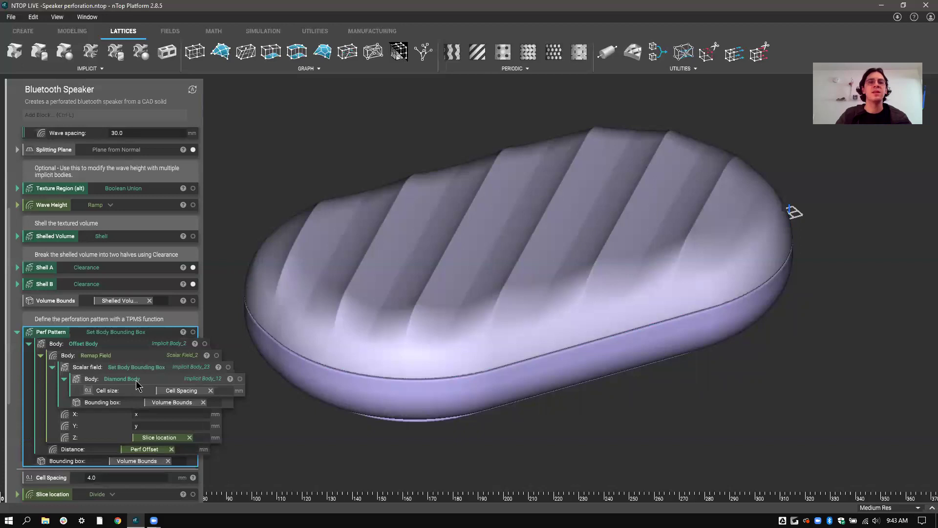
left_click(133, 381)
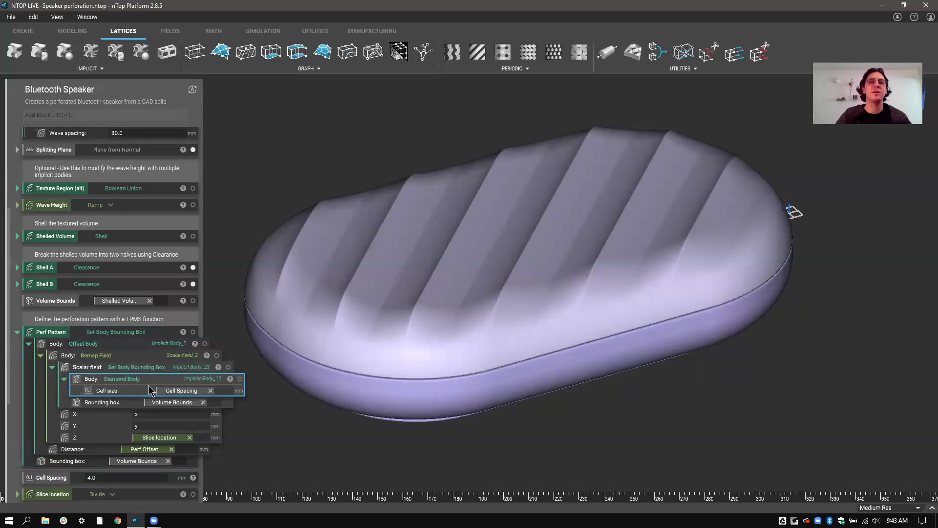
left_click(133, 367)
left_click(126, 356)
left_click(120, 345)
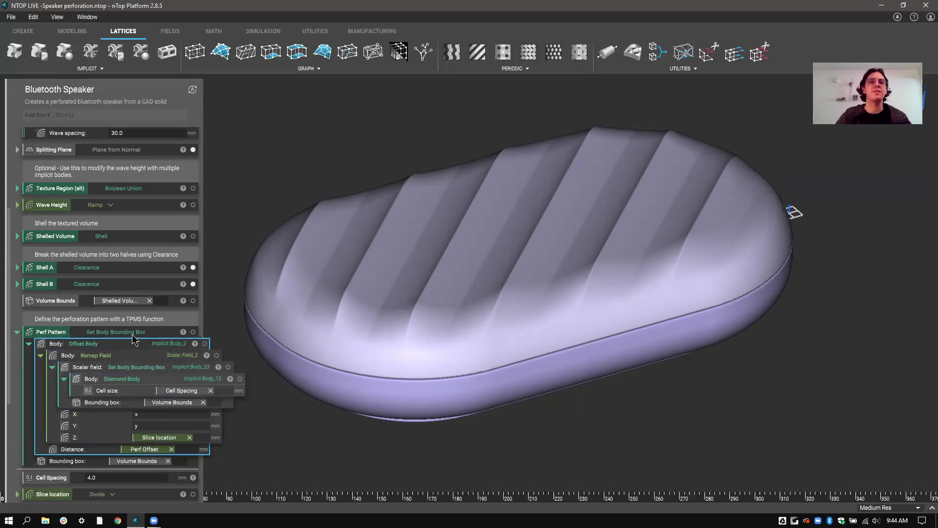
left_click(69, 334)
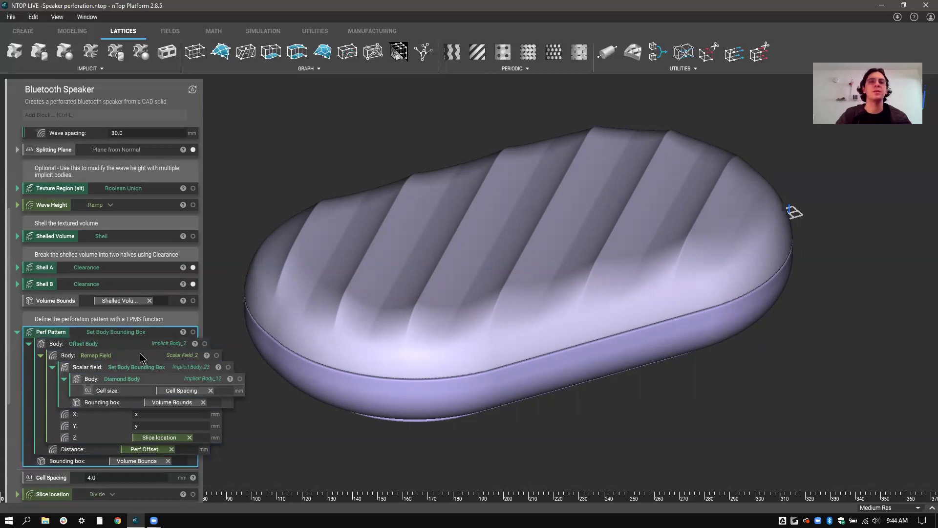
Step: Display the bounded Diamond Body lattice inside the Perf Pattern and inspect its cells from the side alongside the Remap Field inputs
left_click(228, 367)
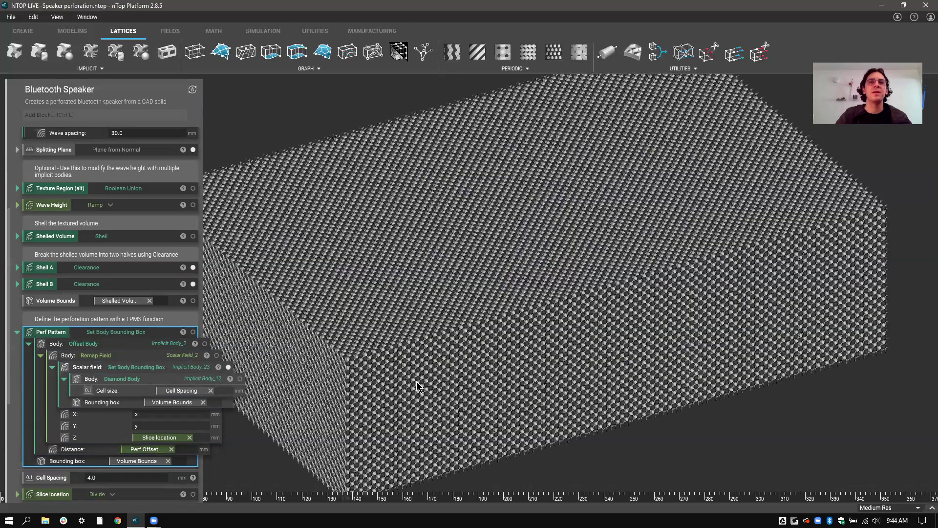
right_click_drag(414, 379, 269, 375)
left_click(133, 384)
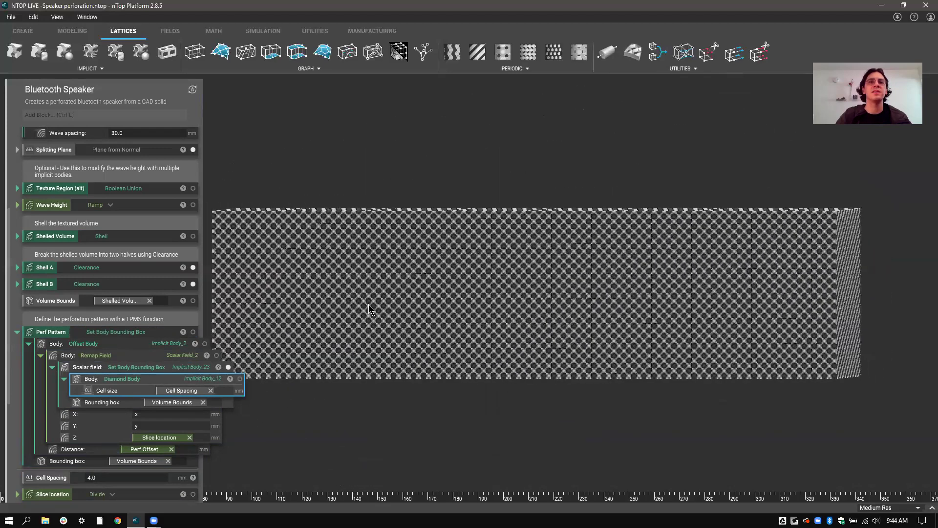
mouse_move(369, 304)
right_mouse_down()
mouse_move(356, 312)
mouse_move(369, 322)
mouse_move(370, 315)
right_mouse_up()
left_click(348, 293)
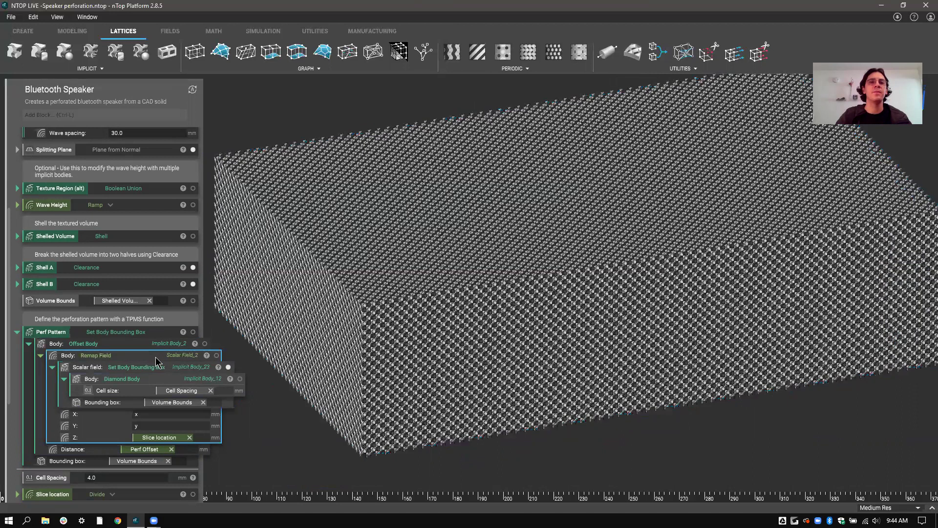
left_click(146, 425)
Step: Examine the diamond lattice in a horizontal section cut at heights of about 28 and 26.5, closing the section when done
left_click(432, 359)
key("x")
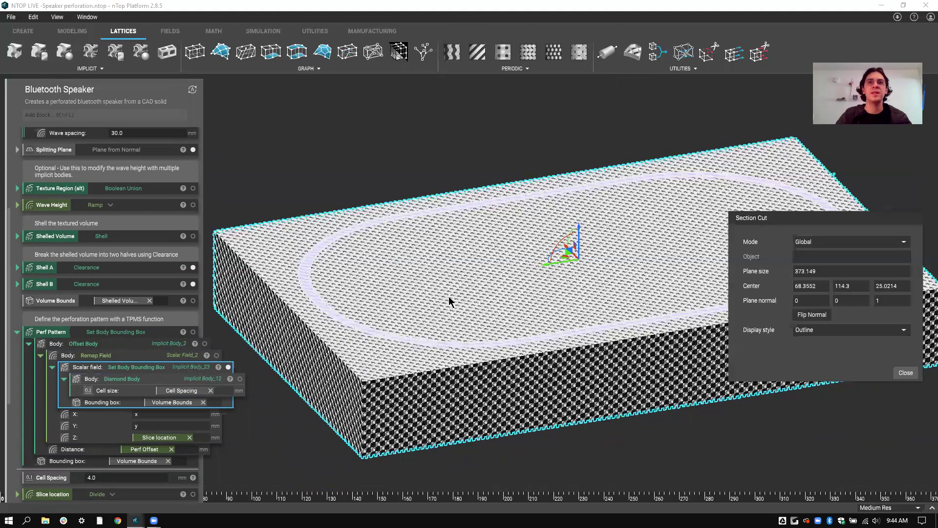
right_click_drag(451, 321, 450, 354)
scroll(449, 349, "down", 3)
scroll(521, 319, "up", 6)
scroll(521, 319, "up", 3)
scroll(518, 352, "down", 1)
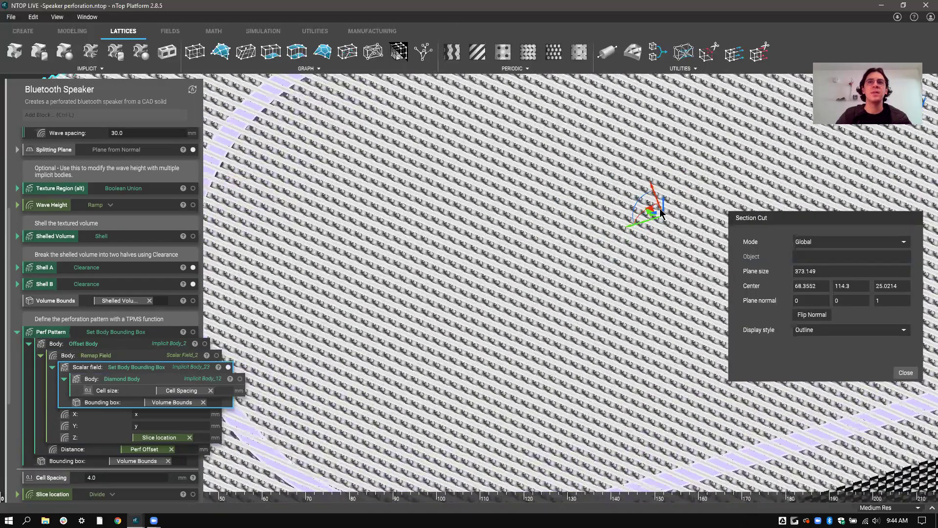
scroll(730, 171, "up", 3)
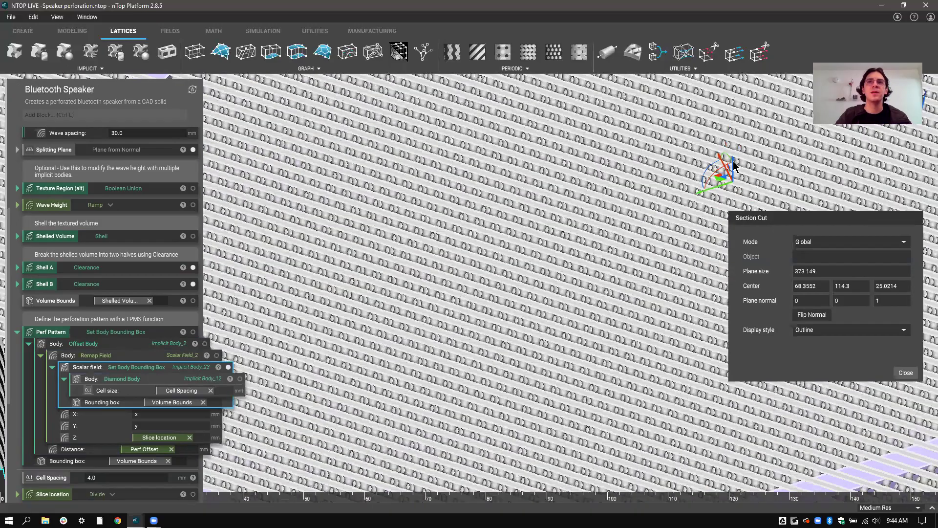
left_click_drag(733, 162, 733, 150)
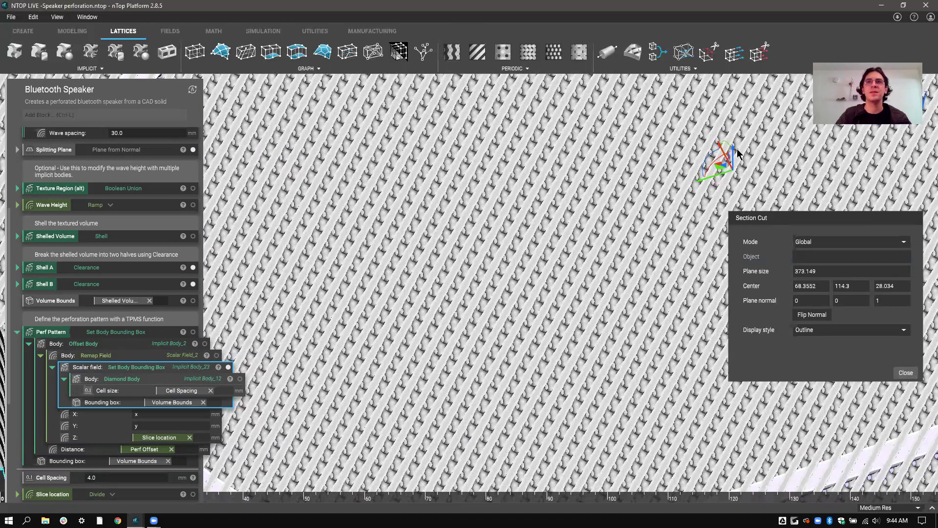
left_click_drag(734, 150, 734, 153)
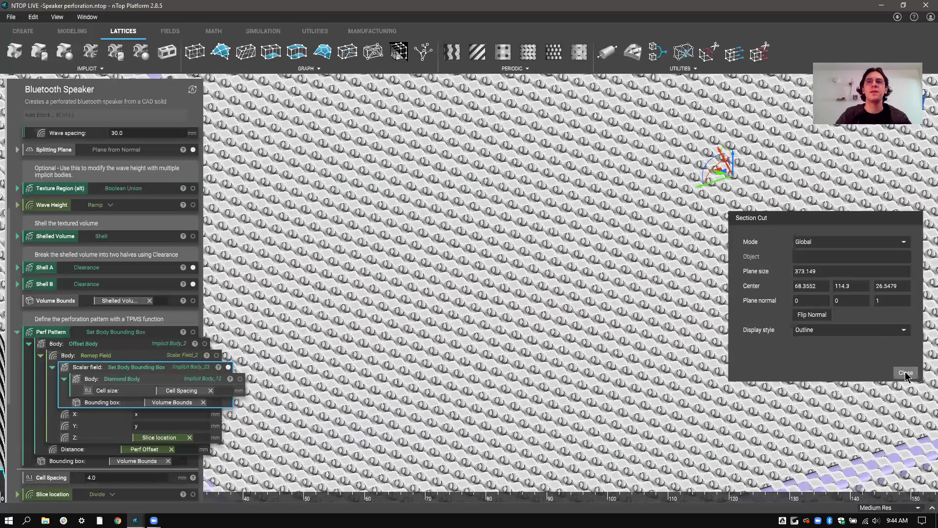
left_click(905, 372)
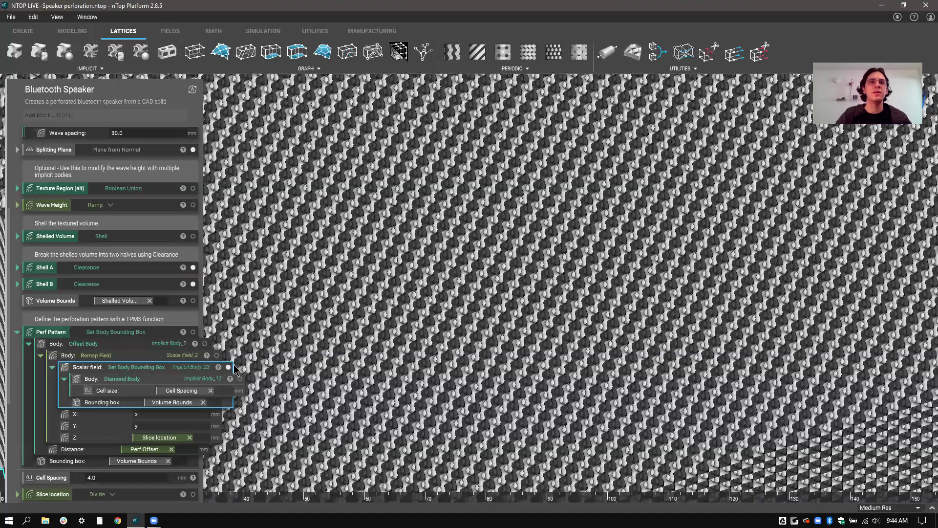
Step: Display the Perf Pattern in place of the diamond lattice and inspect its vertical columns against the two shells
left_click(228, 367)
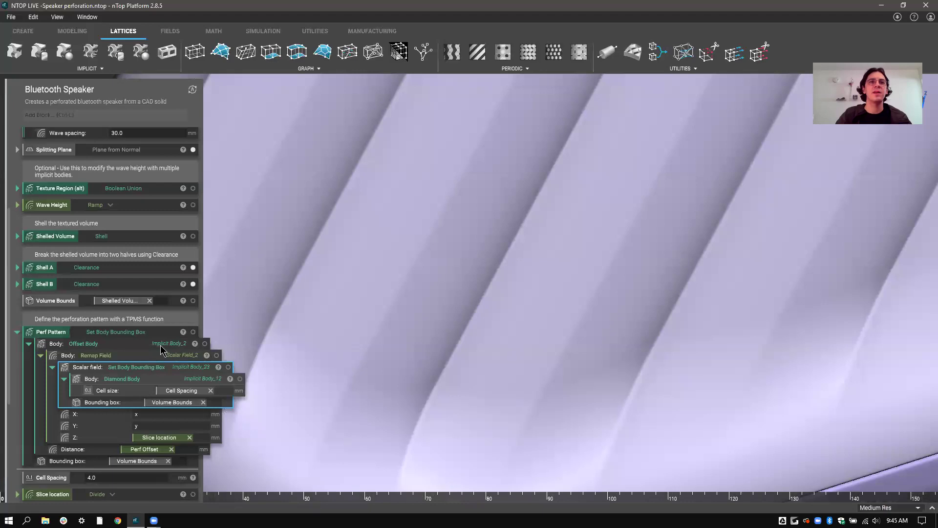
left_click(193, 332)
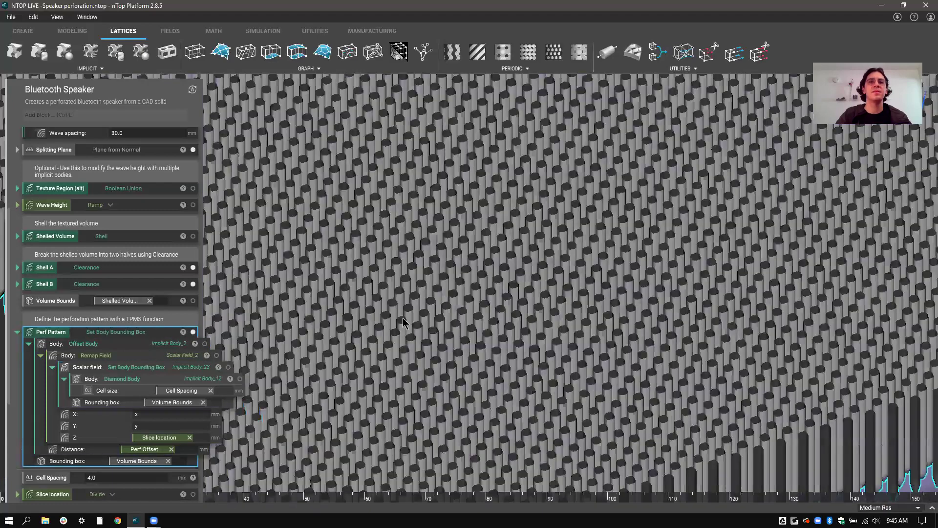
scroll(407, 317, "down", 5)
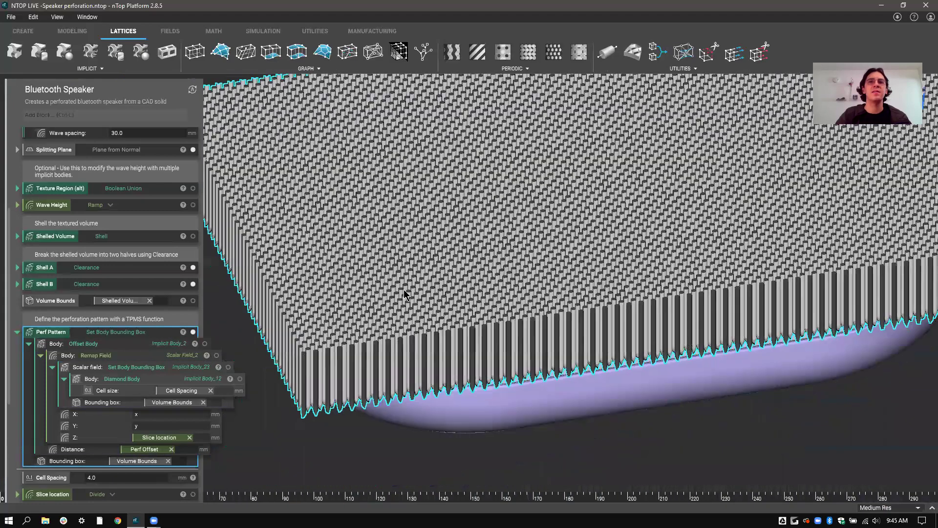
scroll(407, 285, "down", 3)
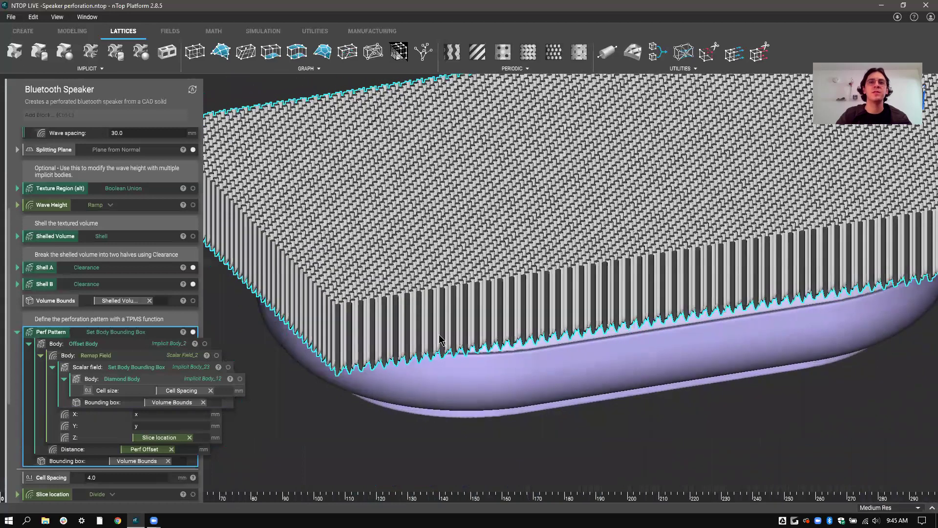
right_click_drag(447, 327, 412, 204)
left_click(498, 286)
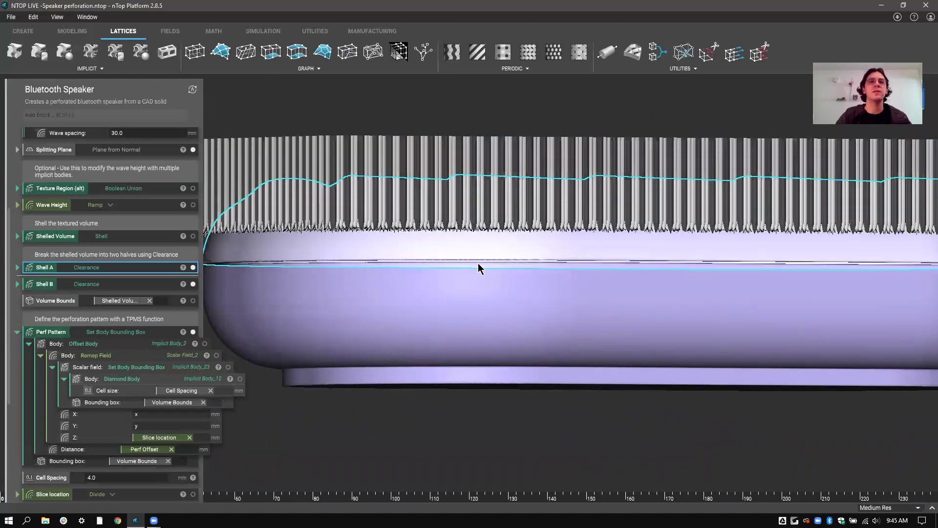
right_click_drag(477, 266, 163, 330)
Step: Collapse the Perf Pattern, display the Perforated Shell in its place and expand the shell's Boolean Subtract settings
double_click(163, 335)
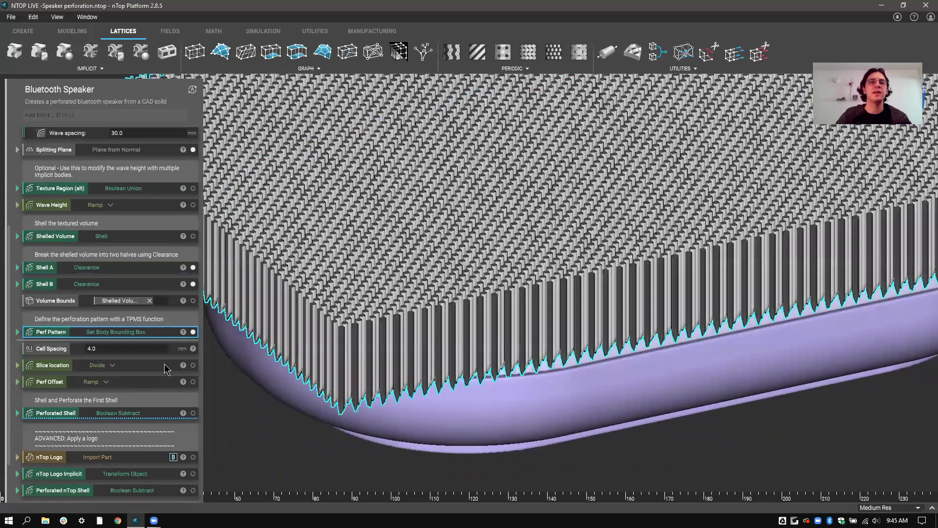
left_click(164, 364)
left_click(194, 414)
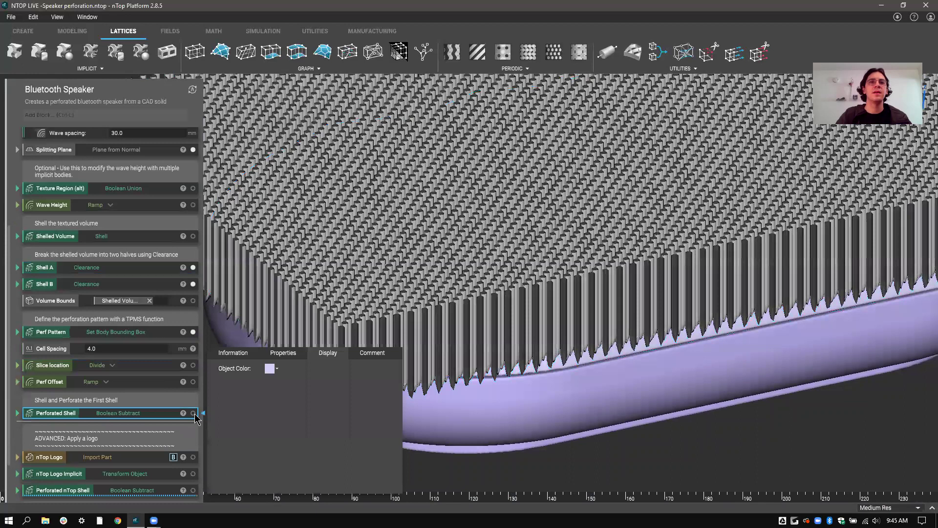
left_click(193, 414)
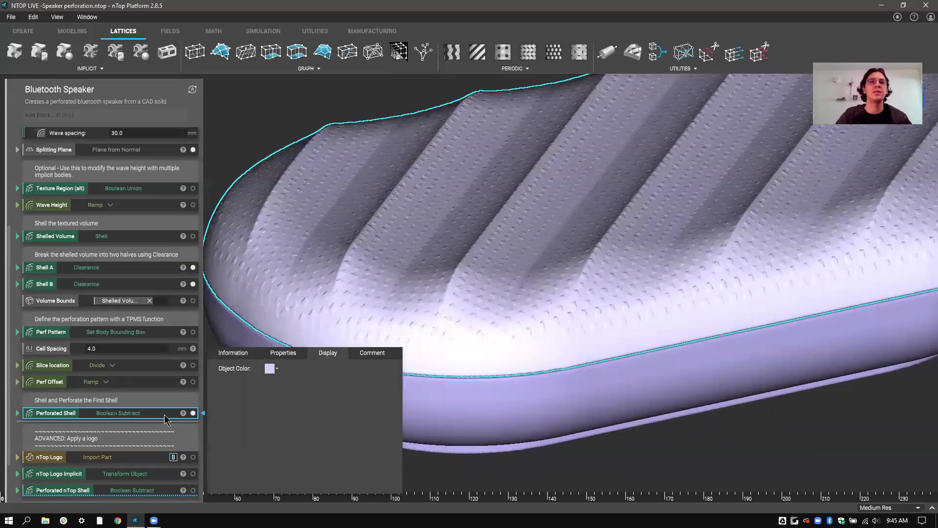
left_click(165, 416)
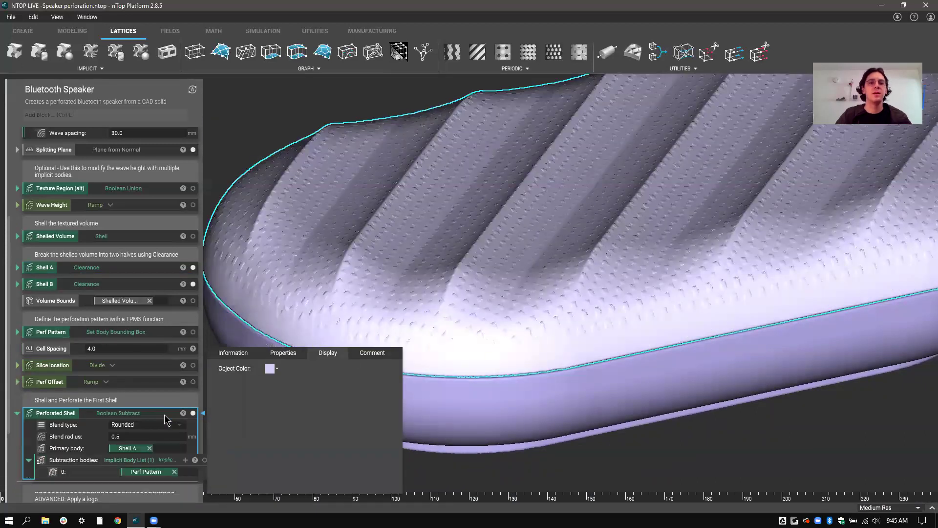
Step: Hide Shell A and the Splitting Plane, and inspect the Perforated Shell's holes with Shell B displayed beneath it
scroll(416, 200, "up", 3)
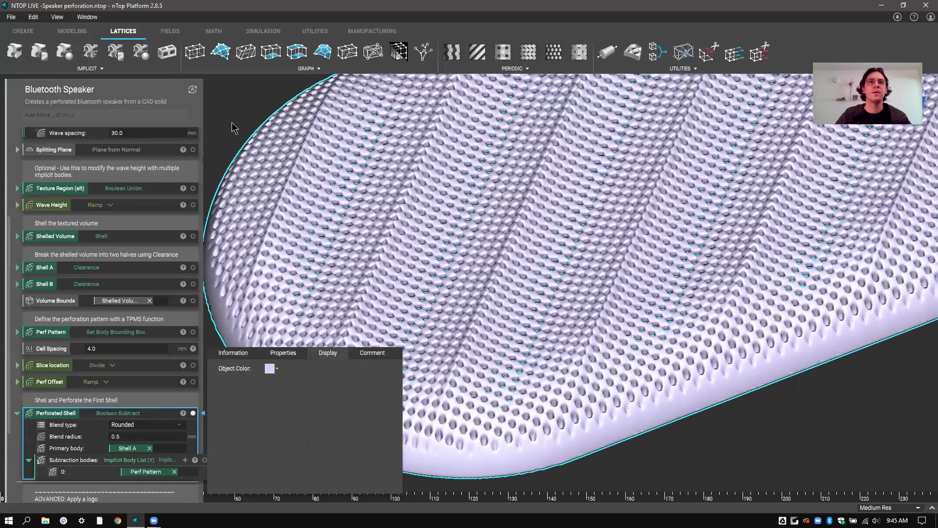
left_click(185, 231)
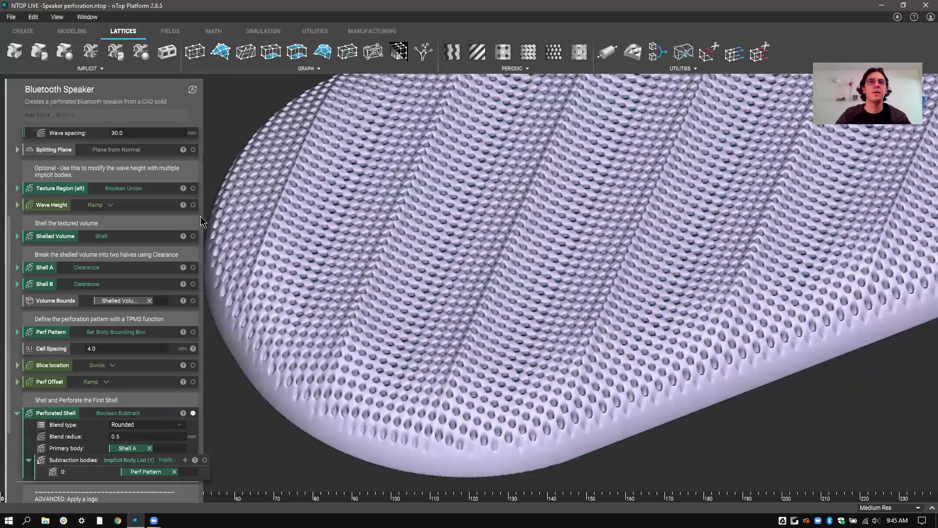
left_click(193, 284)
scroll(498, 318, "down", 4)
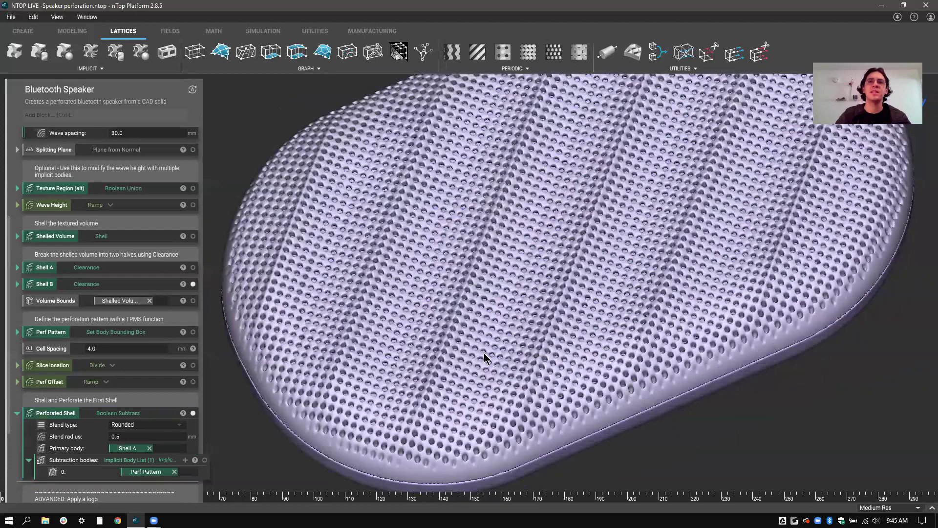
Step: Examine the perforations across the Perforated Shell's wave ridges and along its edge from a low angle and from above
right_click_drag(484, 353, 456, 235)
scroll(451, 244, "up", 1)
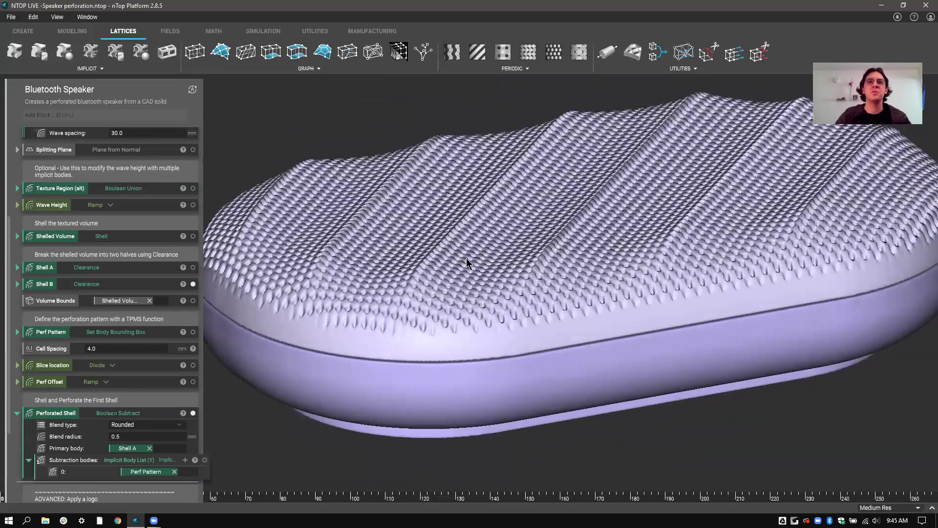
scroll(463, 272, "up", 1)
right_click_drag(489, 276, 524, 215)
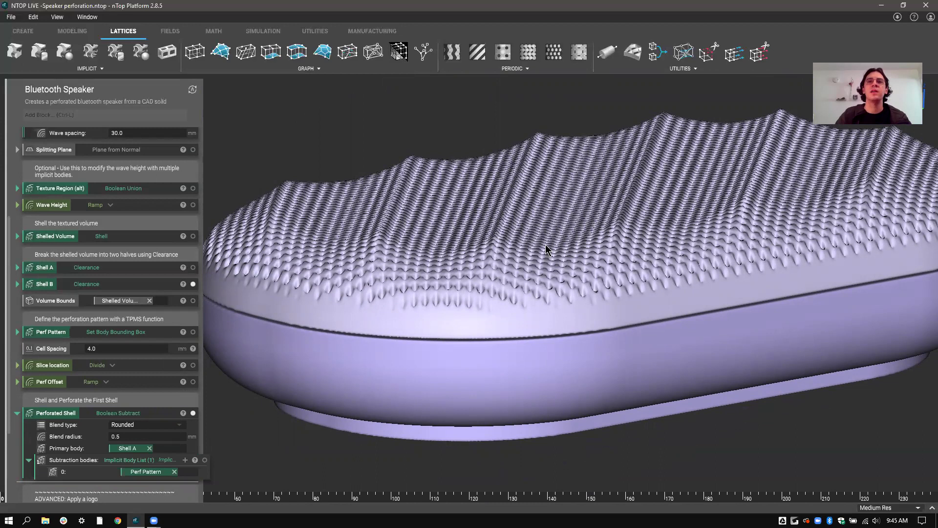
right_click_drag(543, 246, 616, 228)
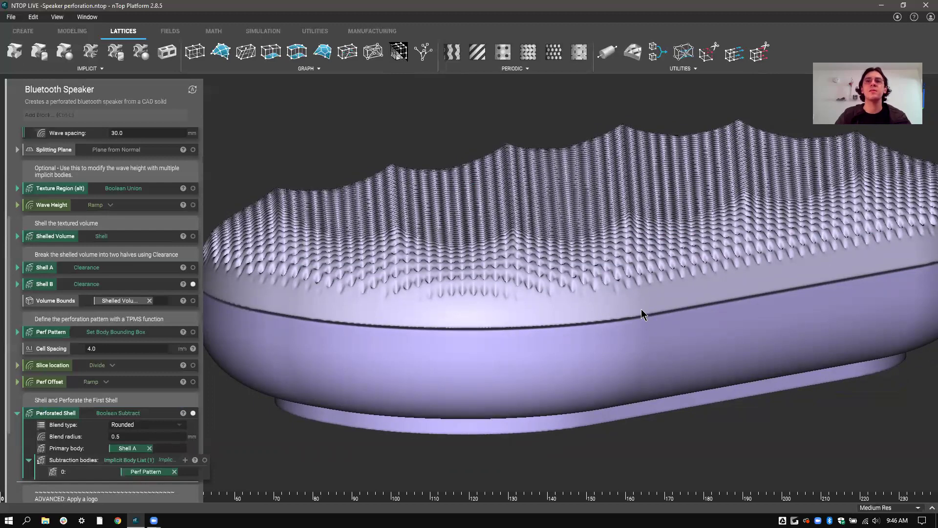
mouse_move(582, 290)
right_mouse_down()
mouse_move(635, 285)
mouse_move(630, 300)
mouse_move(576, 292)
mouse_move(593, 290)
mouse_move(595, 266)
mouse_move(592, 295)
right_mouse_up()
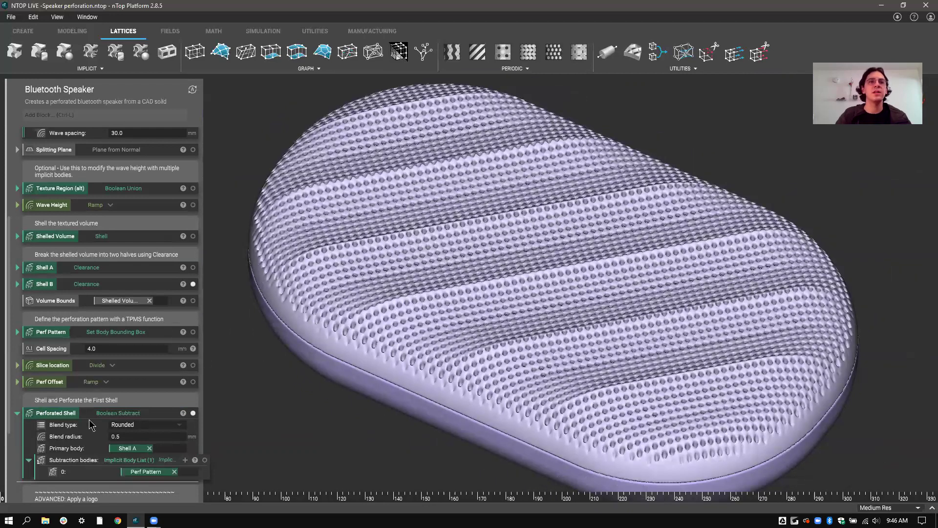
Step: Expand the Slice location block, set its Operand B to 1 and inspect the perforation pattern from several angles
left_click(131, 366)
left_click(131, 365)
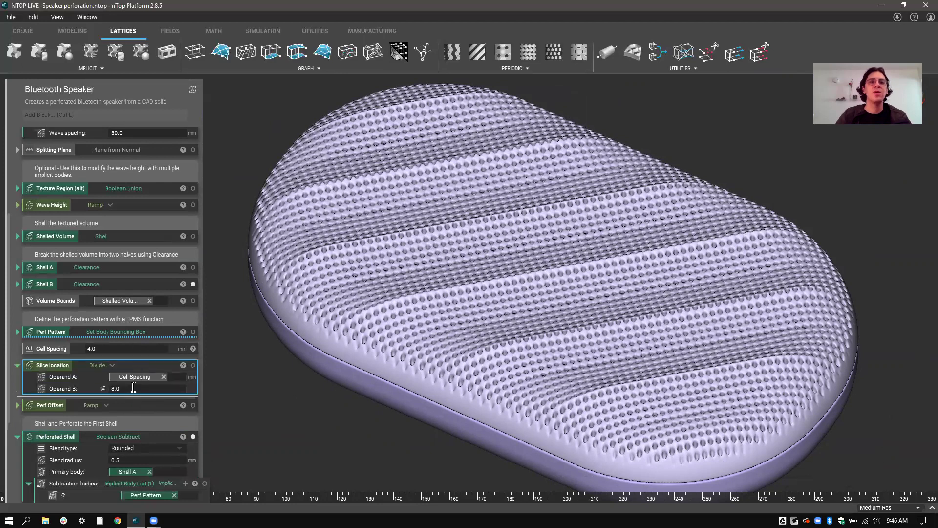
left_click(133, 388)
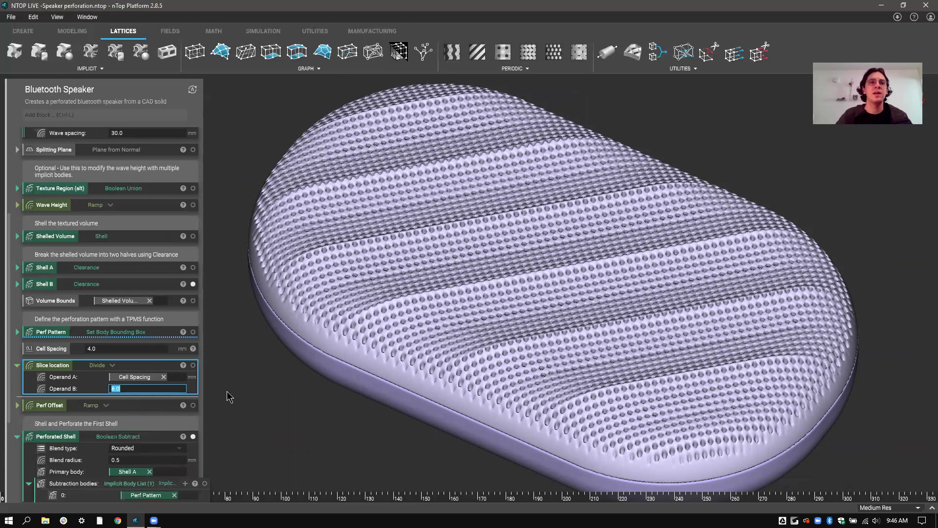
type("1")
key("Return")
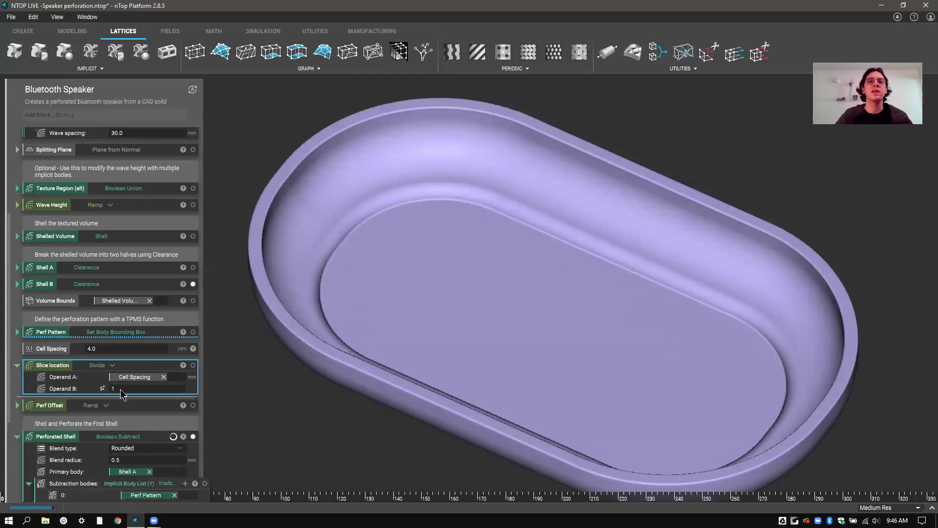
mouse_move(349, 400)
middle_mouse_down()
mouse_move(343, 396)
mouse_move(347, 407)
middle_mouse_up()
right_click_drag(347, 412, 425, 403)
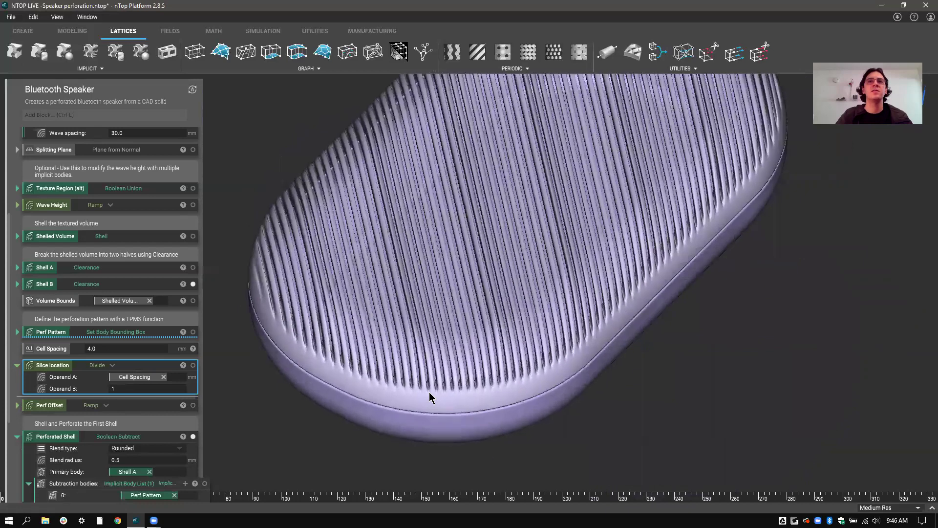
right_click_drag(431, 396, 482, 311)
right_click_drag(523, 368, 517, 400)
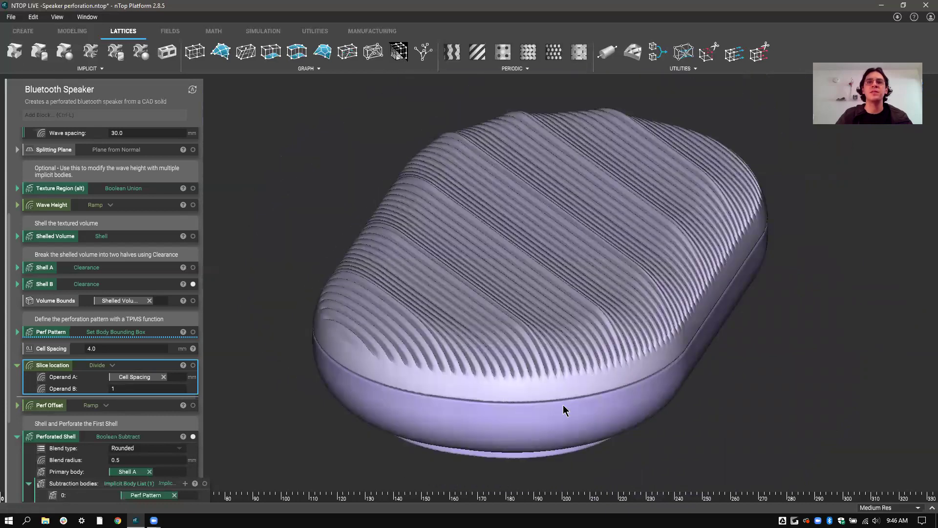
right_click_drag(667, 413, 340, 255)
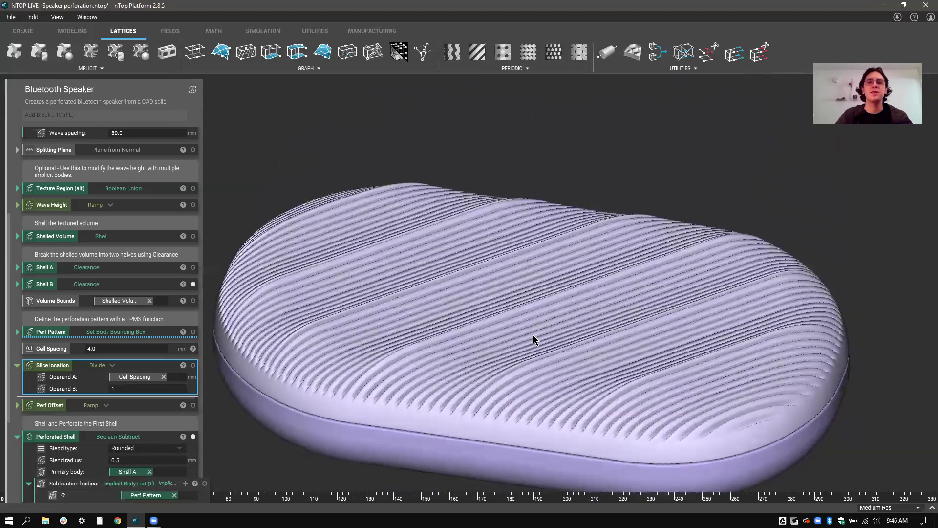
right_click_drag(545, 323, 573, 253)
Step: Set the Slice location's Operand B to 4 and inspect the perforated surface from several sides
left_click(123, 390)
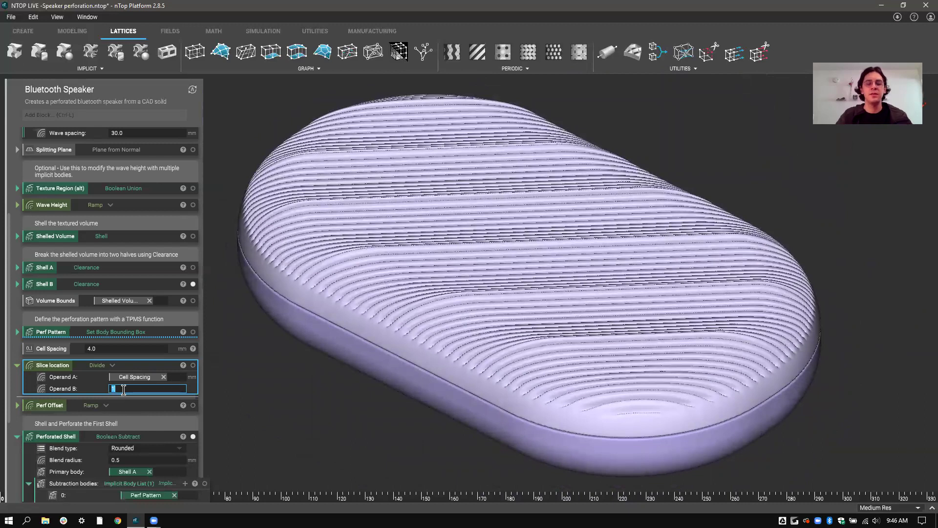
type("4")
key("Return")
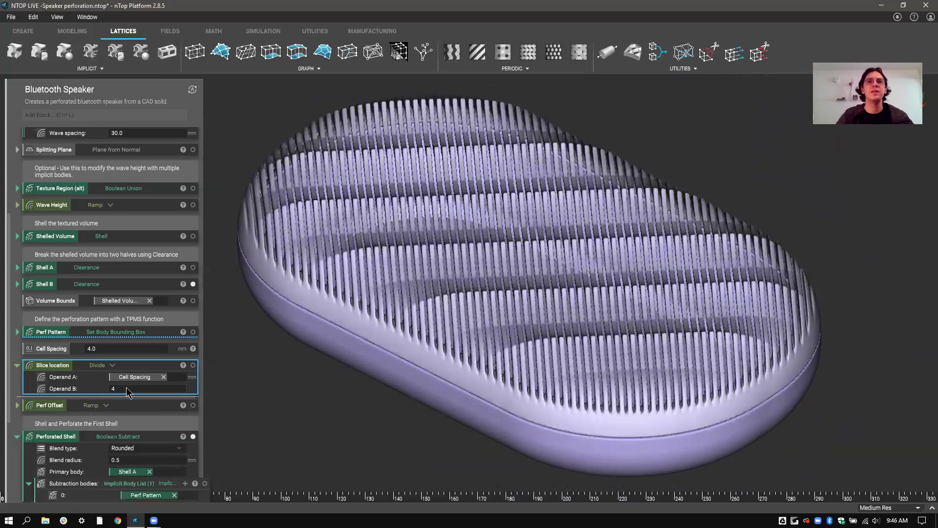
right_click_drag(480, 340, 446, 437)
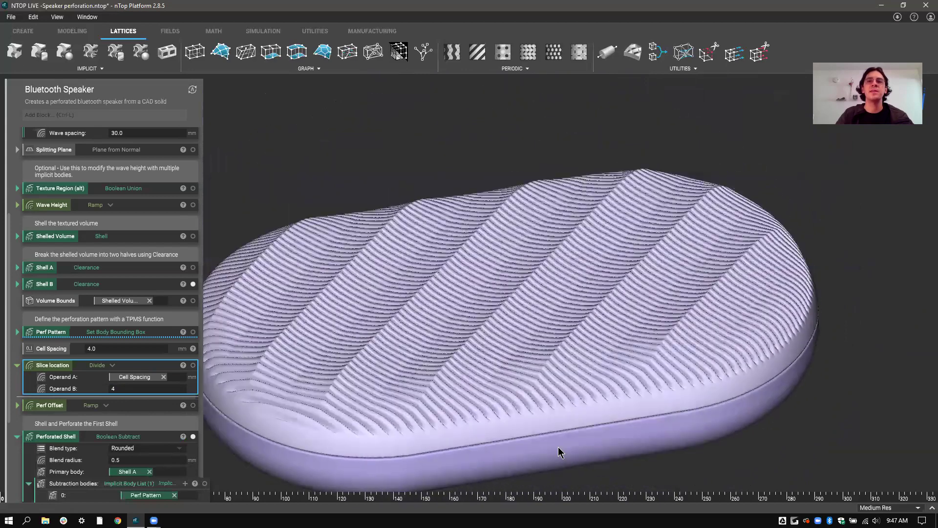
right_click_drag(597, 422, 592, 365)
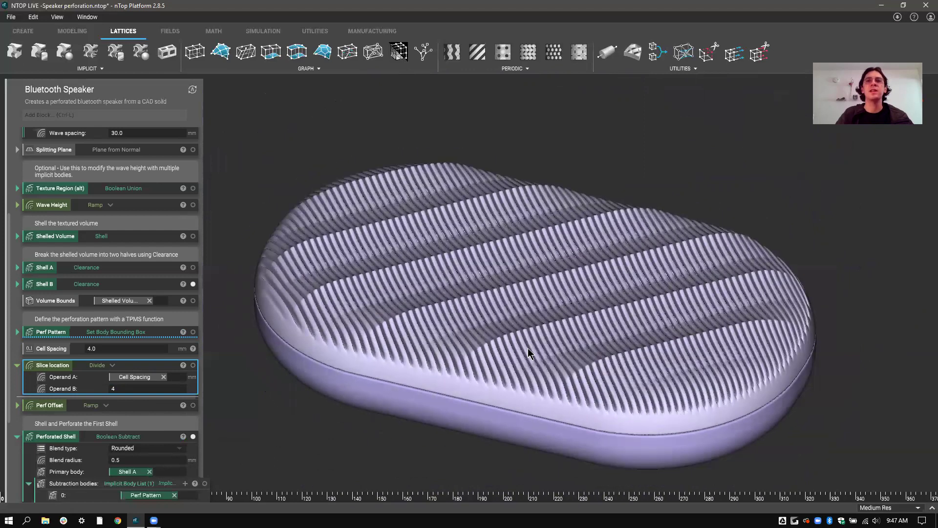
mouse_move(517, 336)
right_mouse_down()
mouse_move(521, 346)
mouse_move(512, 320)
mouse_move(512, 335)
right_mouse_up()
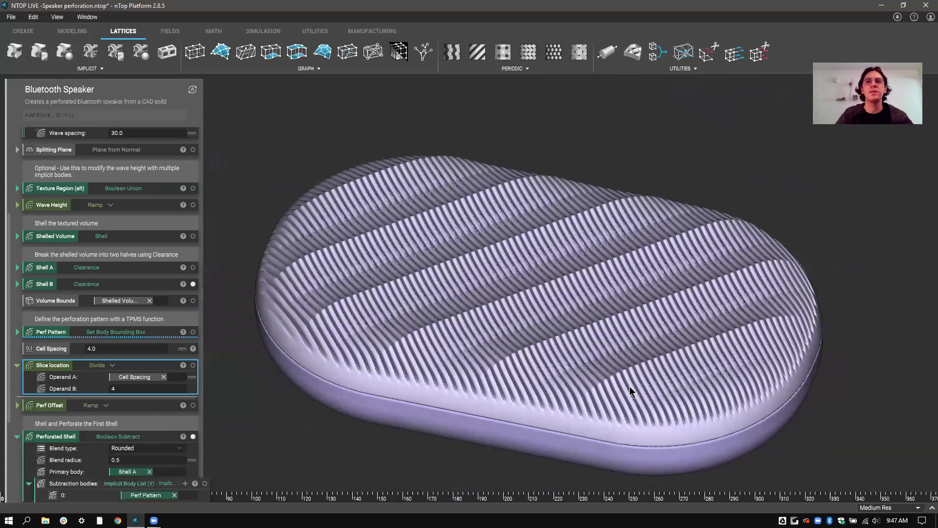
right_click_drag(630, 363, 544, 350)
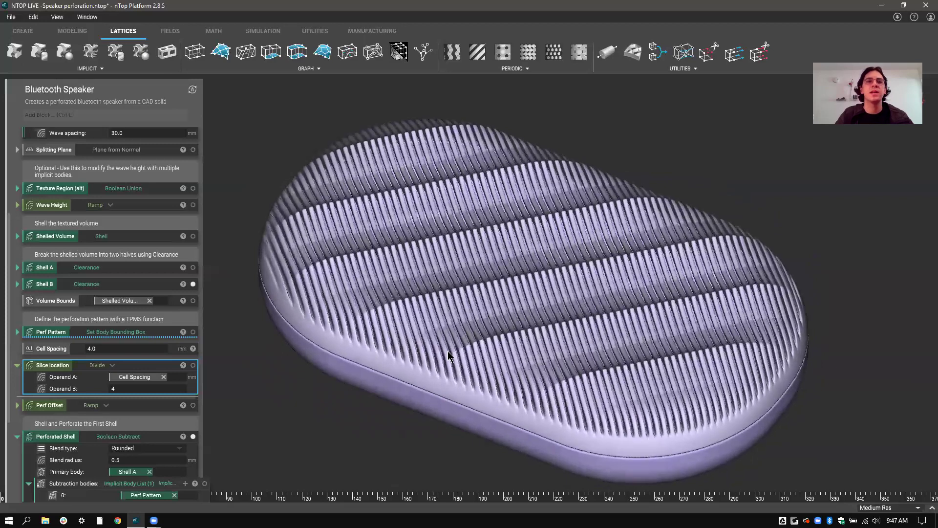
Step: Set the Slice location's Operand B to 8 and collapse the block
double_click(132, 389)
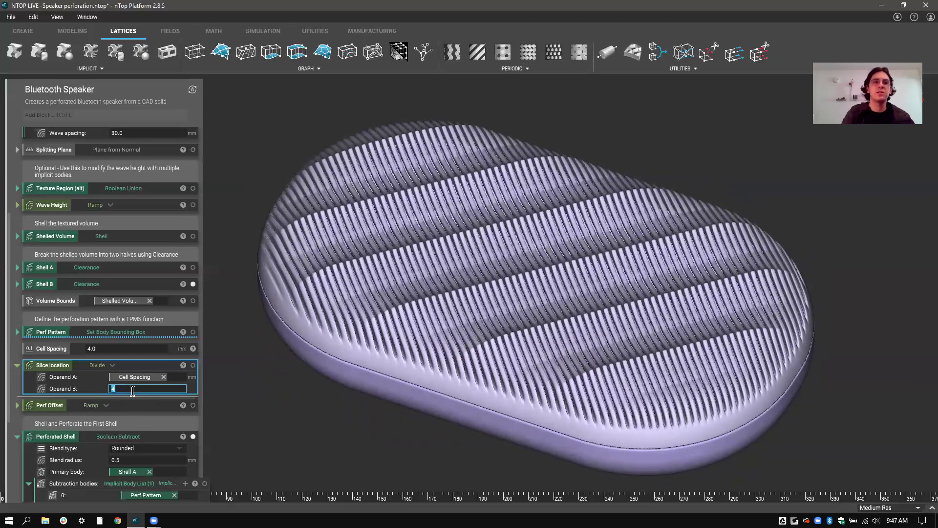
type("8")
key("Return")
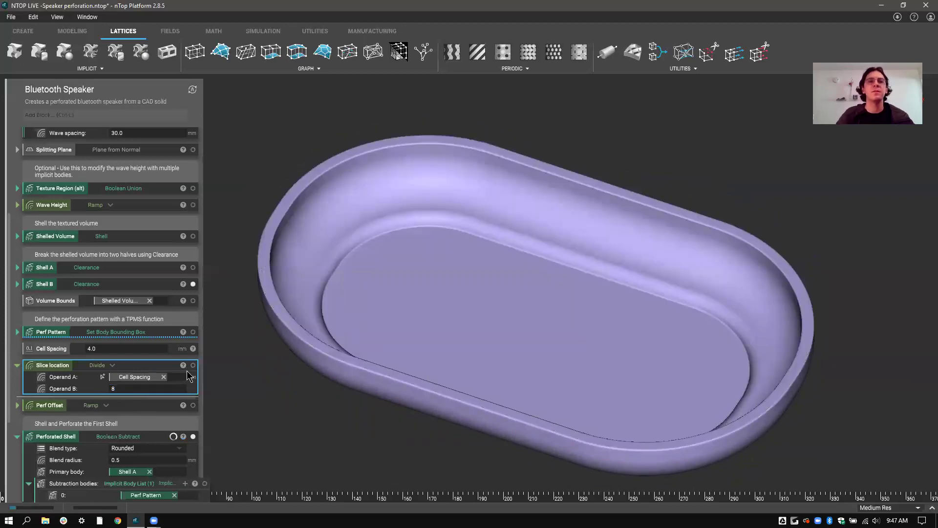
left_click(138, 367)
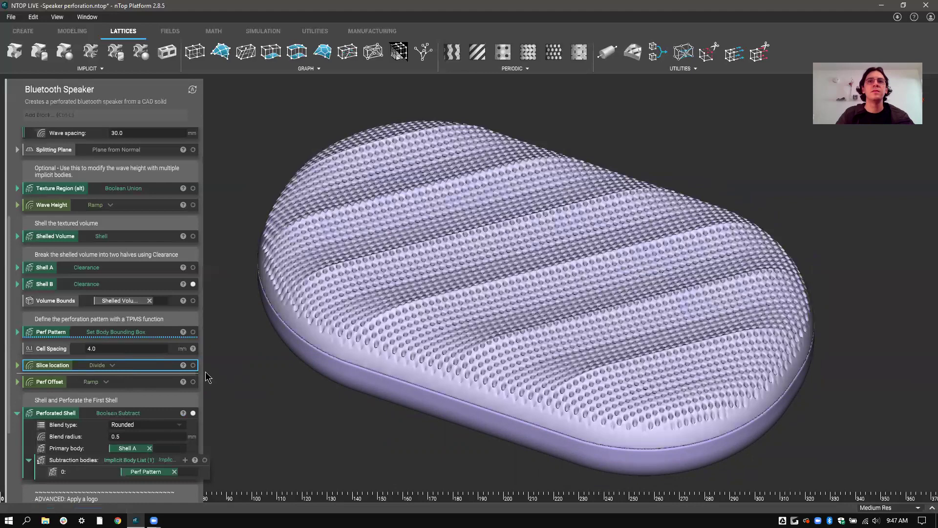
Step: View the Perforated Shell's holes in a horizontal section cut, close the section and collapse the Perforated Shell block
right_click_drag(374, 409, 397, 397)
key("x")
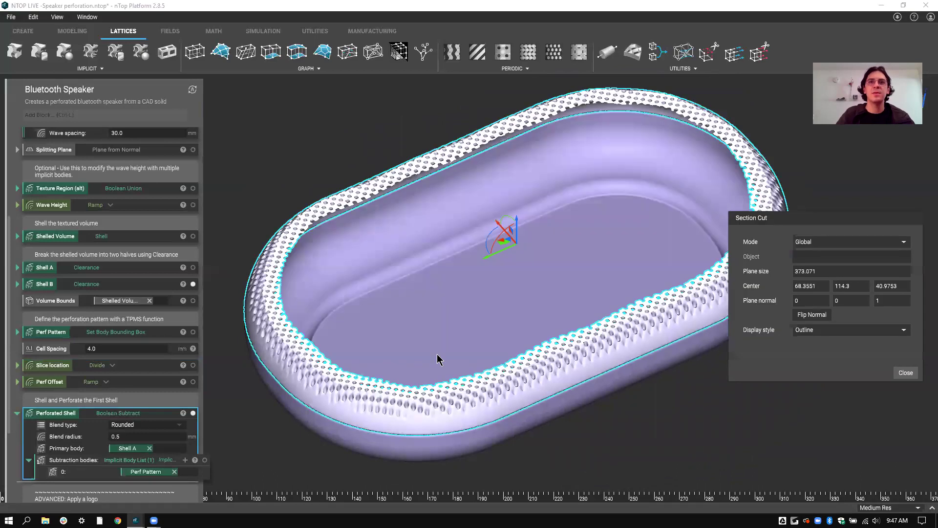
mouse_move(517, 222)
left_mouse_down()
mouse_move(520, 237)
mouse_move(515, 211)
mouse_move(516, 236)
mouse_move(516, 220)
left_mouse_up()
left_click(905, 373)
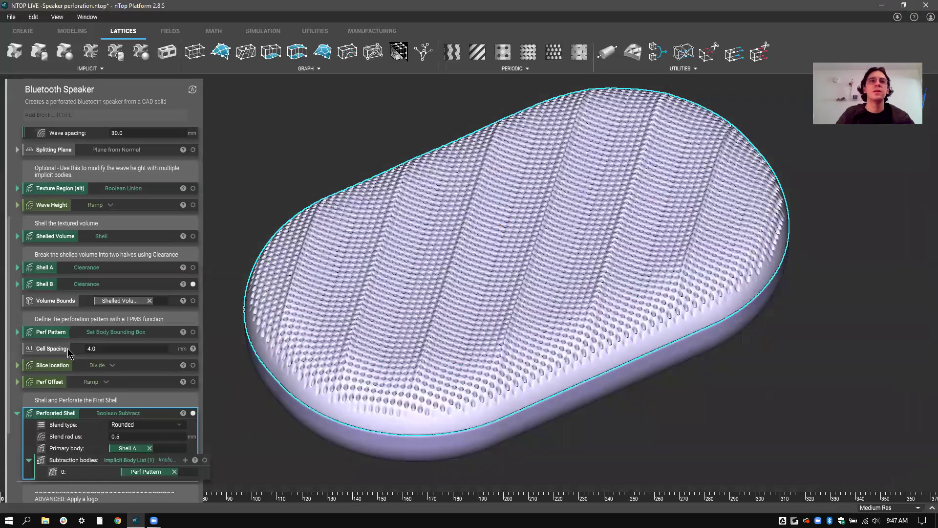
left_click(18, 413)
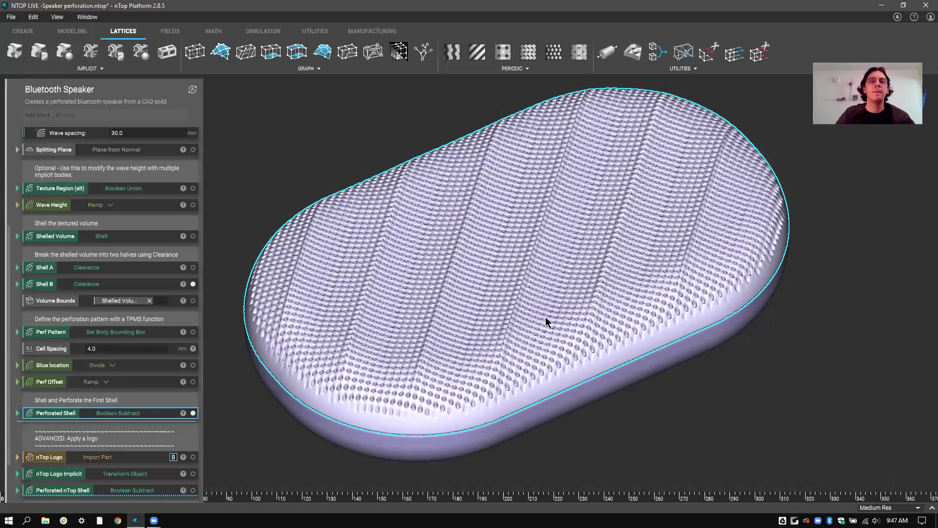
Step: Display the nTop Logo and nTop Logo Implicit together with the Perforated Shell, inspect their placement and select the implicit logo
right_click_drag(545, 319, 255, 453)
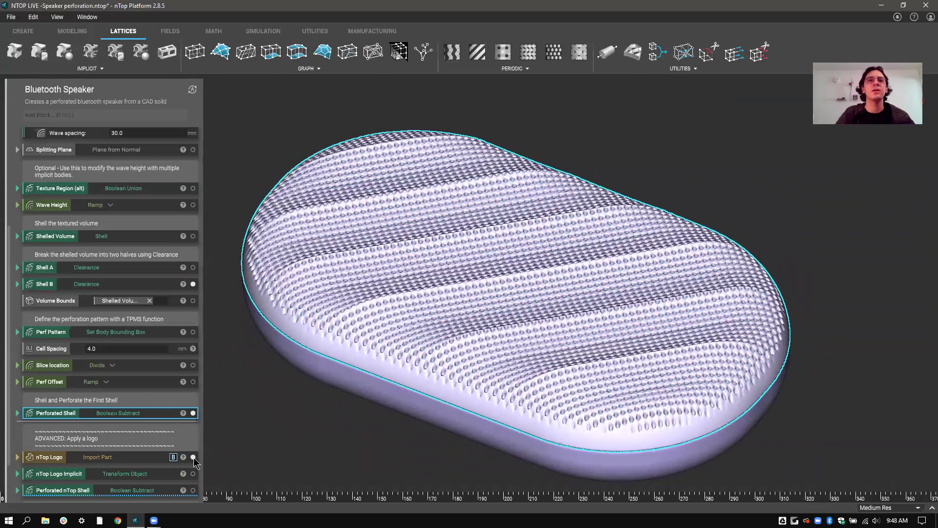
left_click(193, 474)
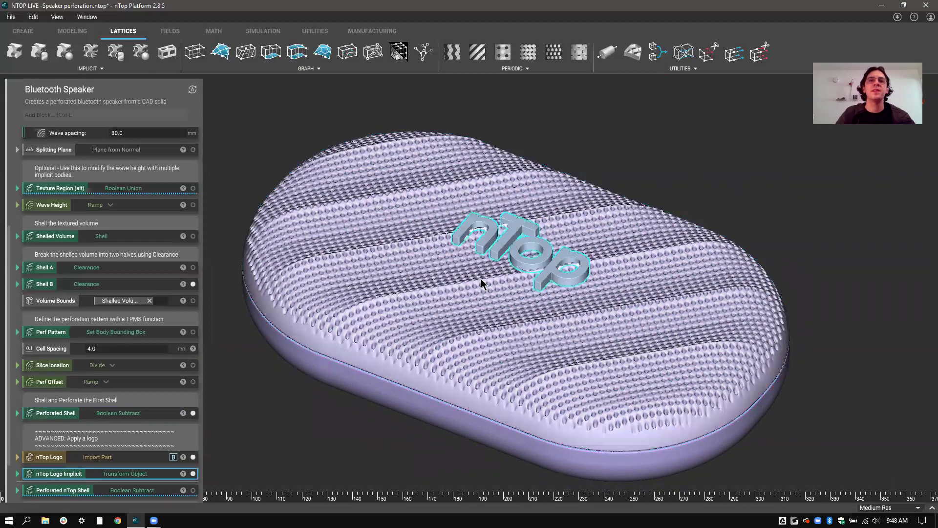
middle_click_drag(652, 168, 660, 182)
right_click_drag(662, 186, 643, 169)
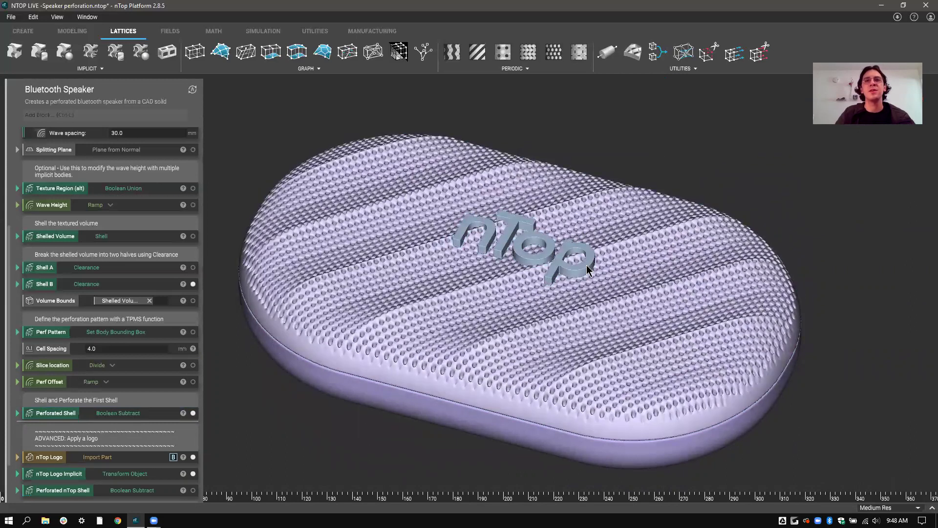
left_click(592, 293)
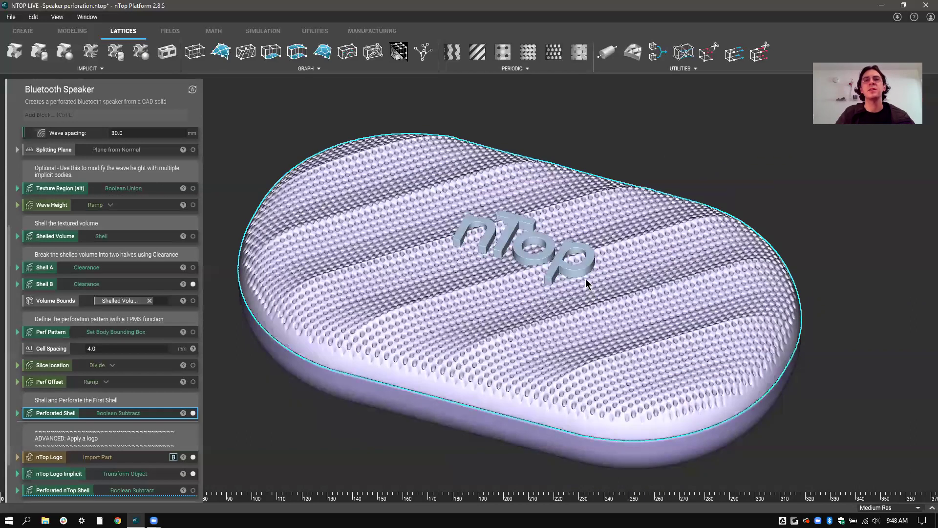
left_click(584, 275)
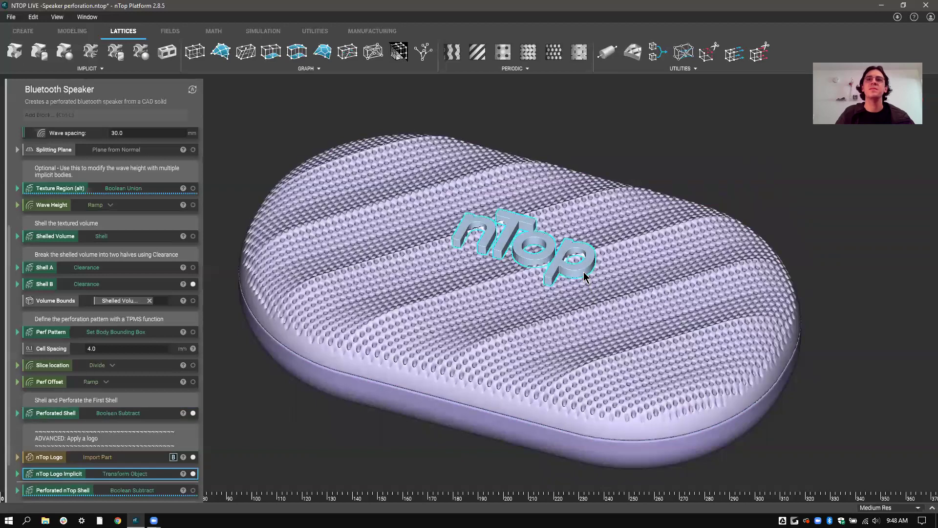